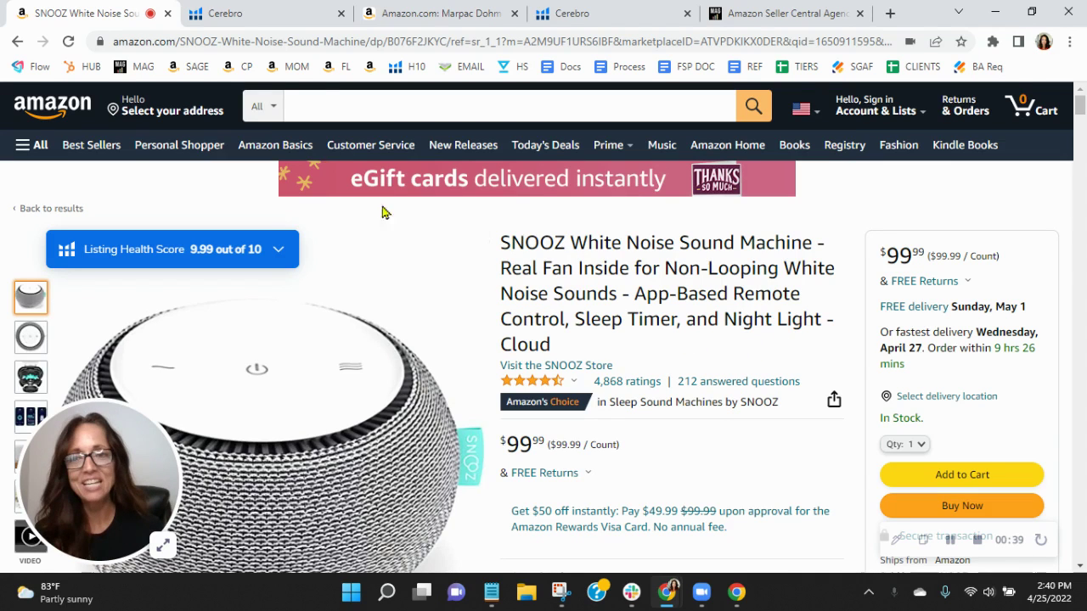
# Step: Switch to the SNOOZ Cerebro keyword results: 5,376 keywords, 3,828 organic
pyautogui.click(246, 9)
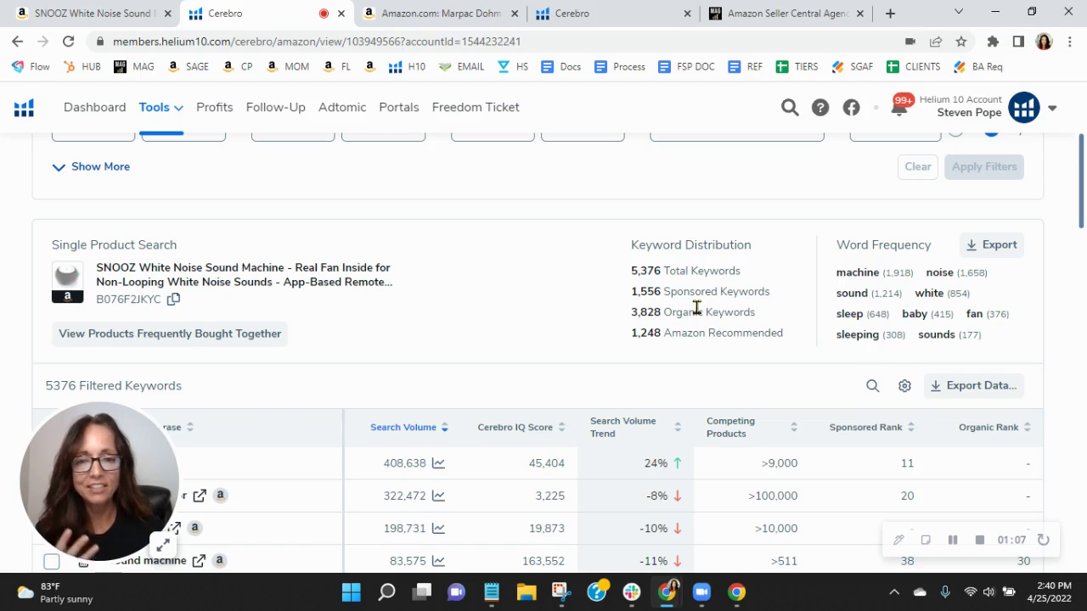
# Step: Scroll through the SNOOZ Cerebro keyword table to review its keywords down to 'sound machine baby'
pyautogui.scroll(-1, 697, 307)
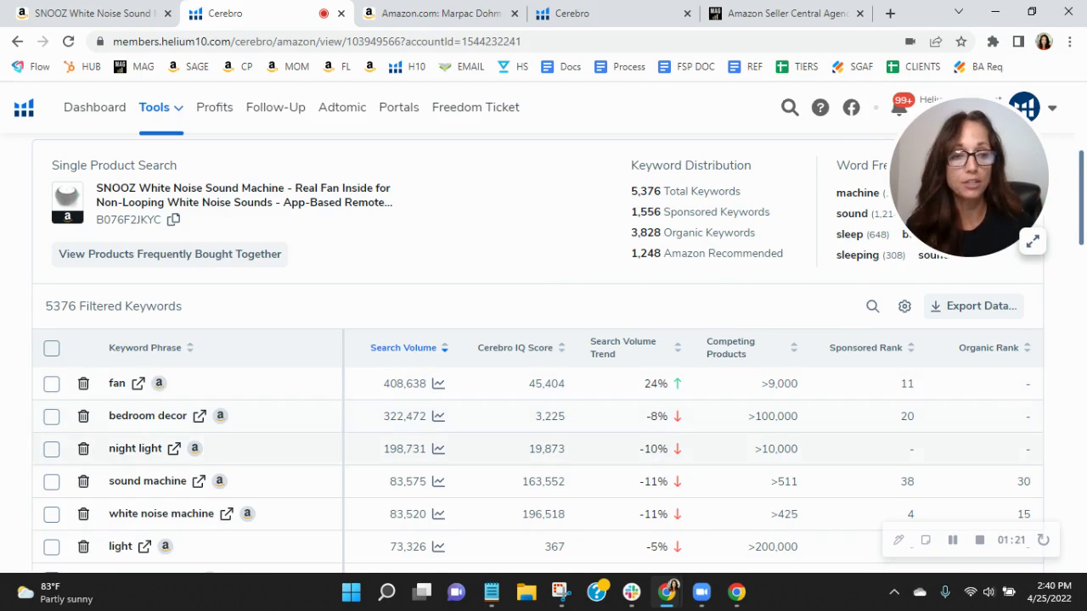
pyautogui.scroll(-1, 636, 470)
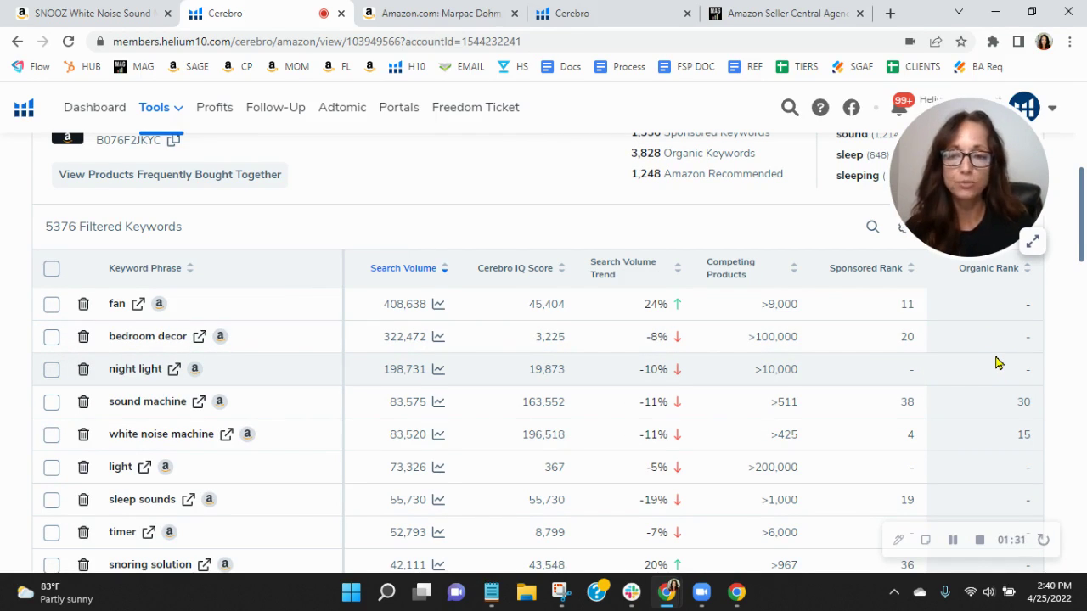
pyautogui.scroll(-1, 997, 363)
pyautogui.scroll(-1, 997, 361)
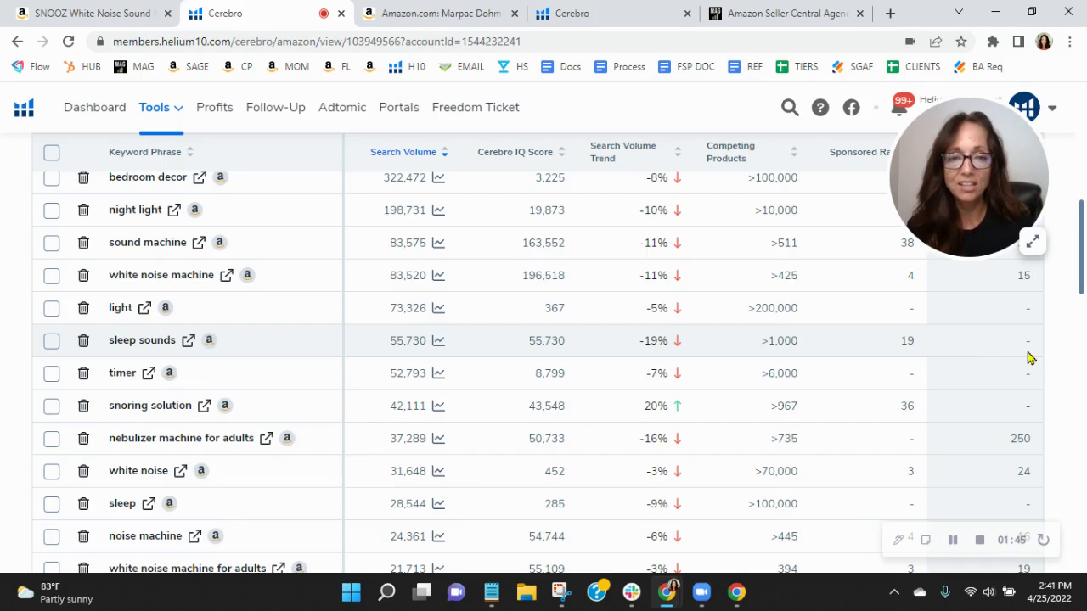
pyautogui.scroll(4, 1027, 357)
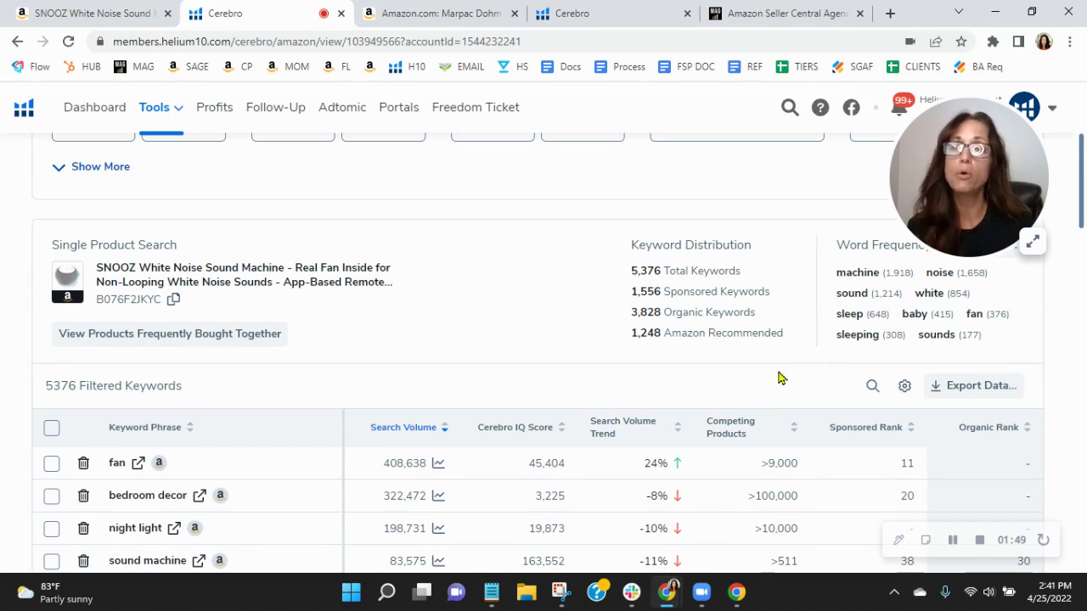
pyautogui.scroll(-2, 907, 385)
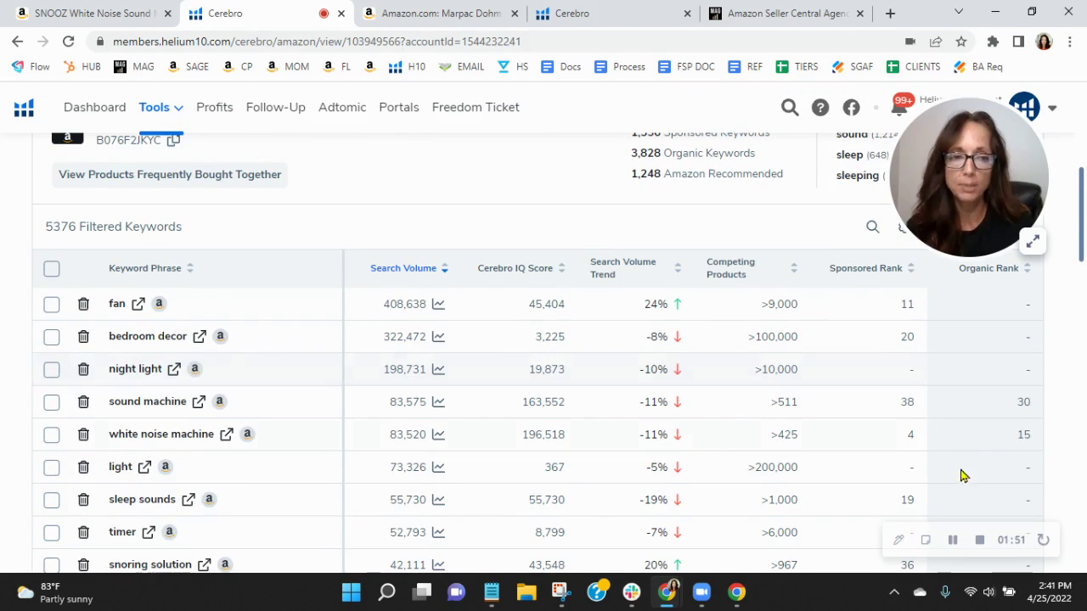
pyautogui.scroll(-3, 955, 452)
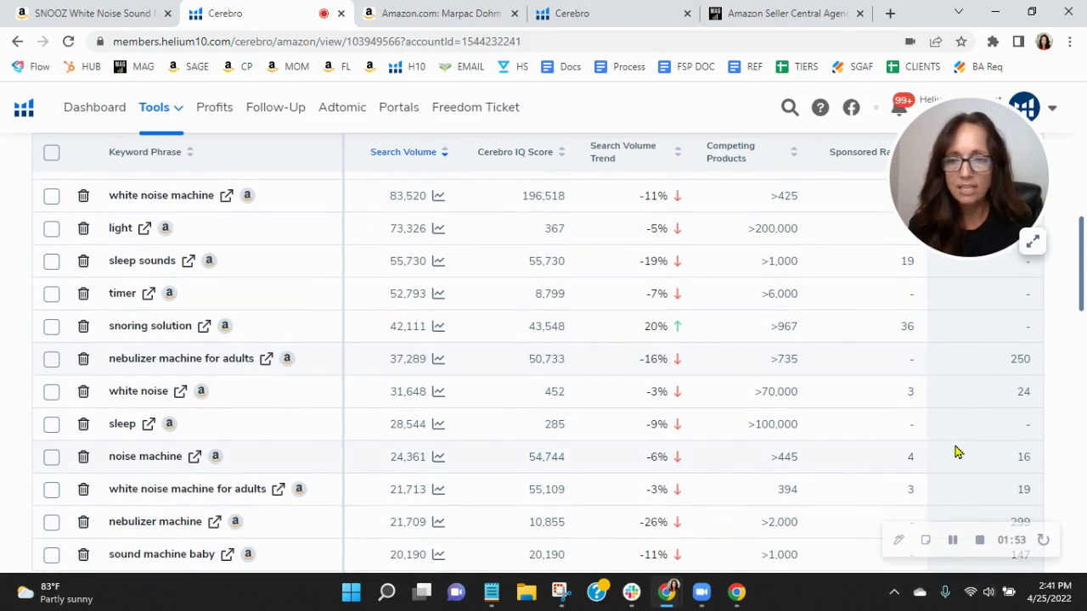
pyautogui.scroll(-2, 951, 451)
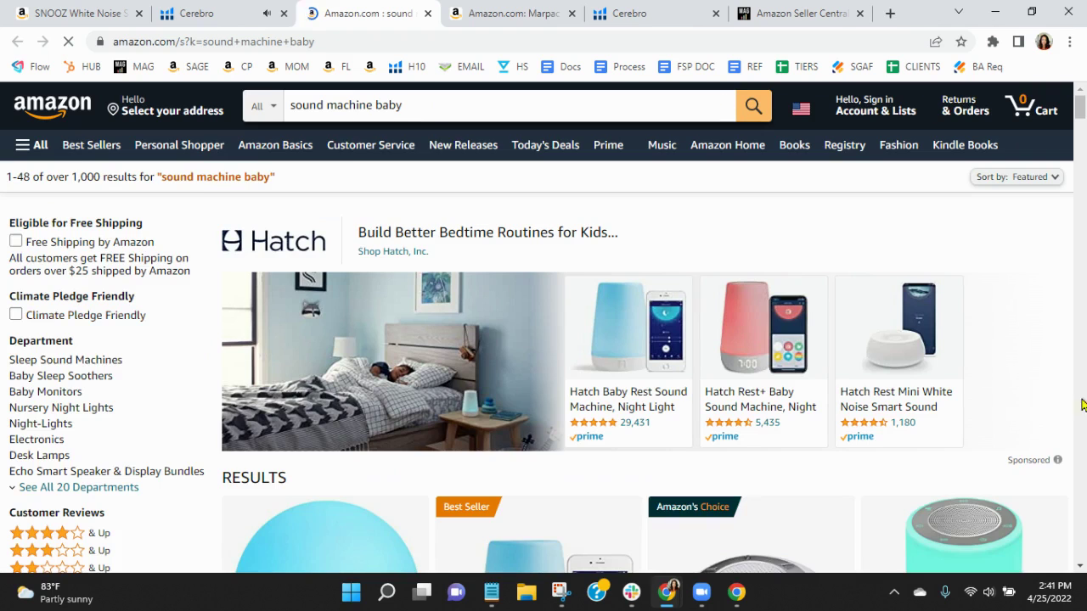
# Step: Run Helium 10 Xray on 'sound machine baby': 20,190 search volume, $8,377,123 revenue
pyautogui.click(992, 43)
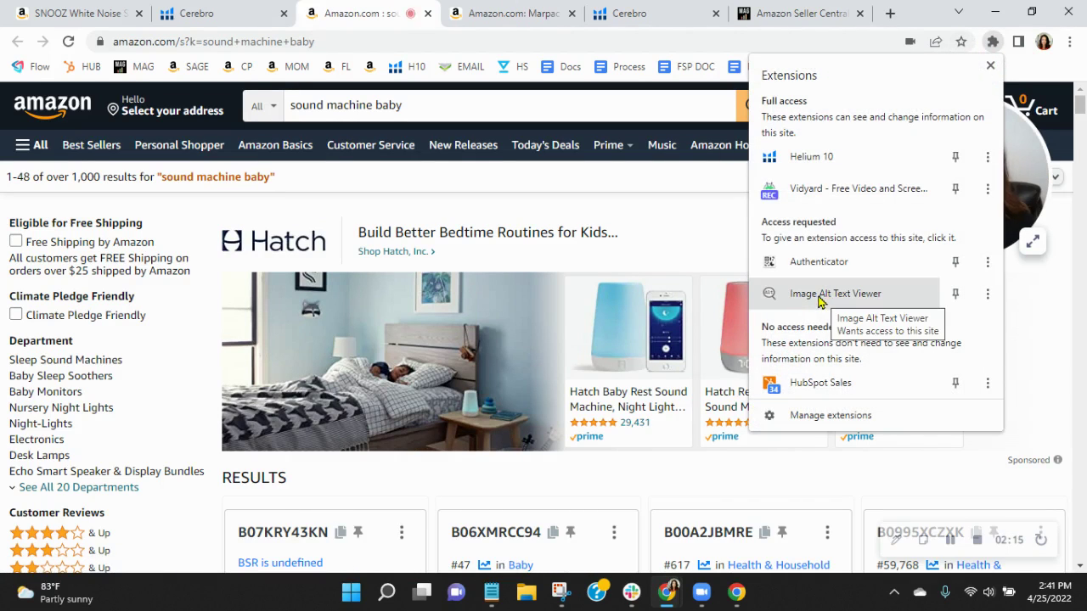
pyautogui.click(798, 158)
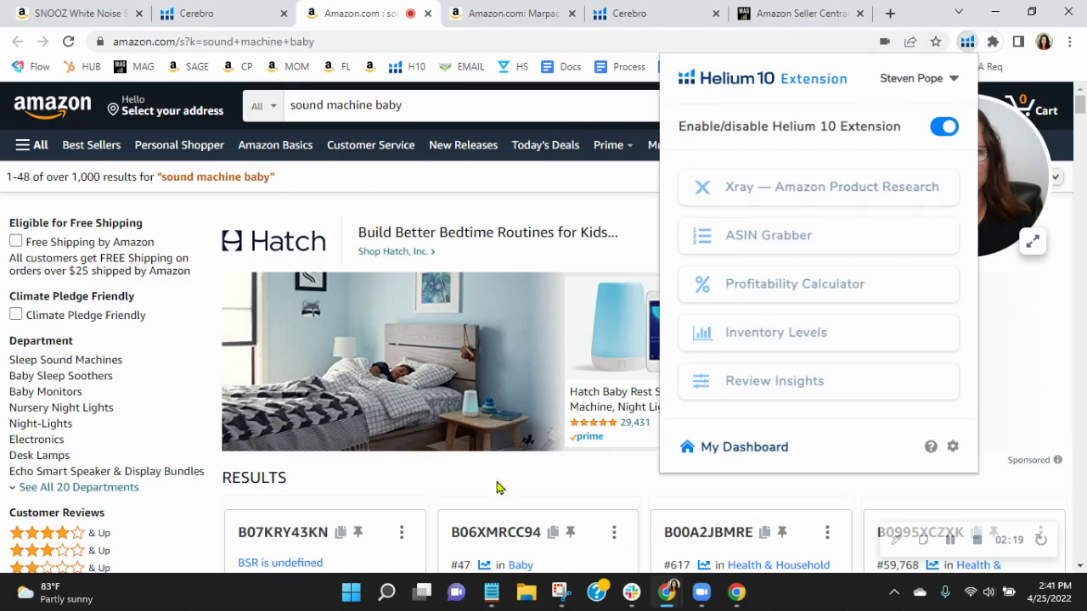
pyautogui.click(800, 187)
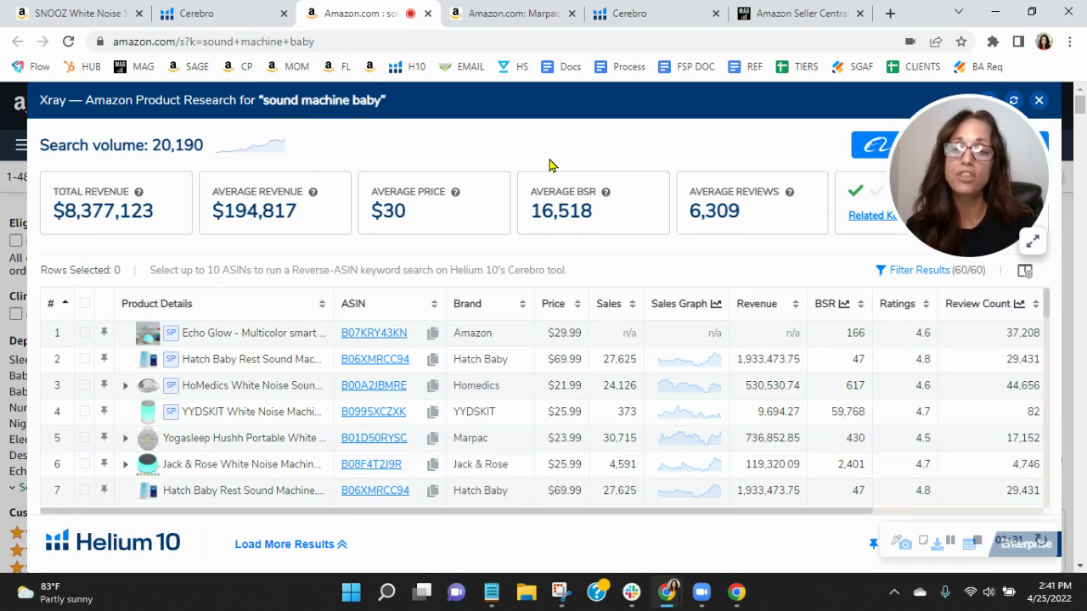
# Step: Glance back at the SNOOZ keyword results, then return to the sound machine baby research
pyautogui.moveTo(259, 397)
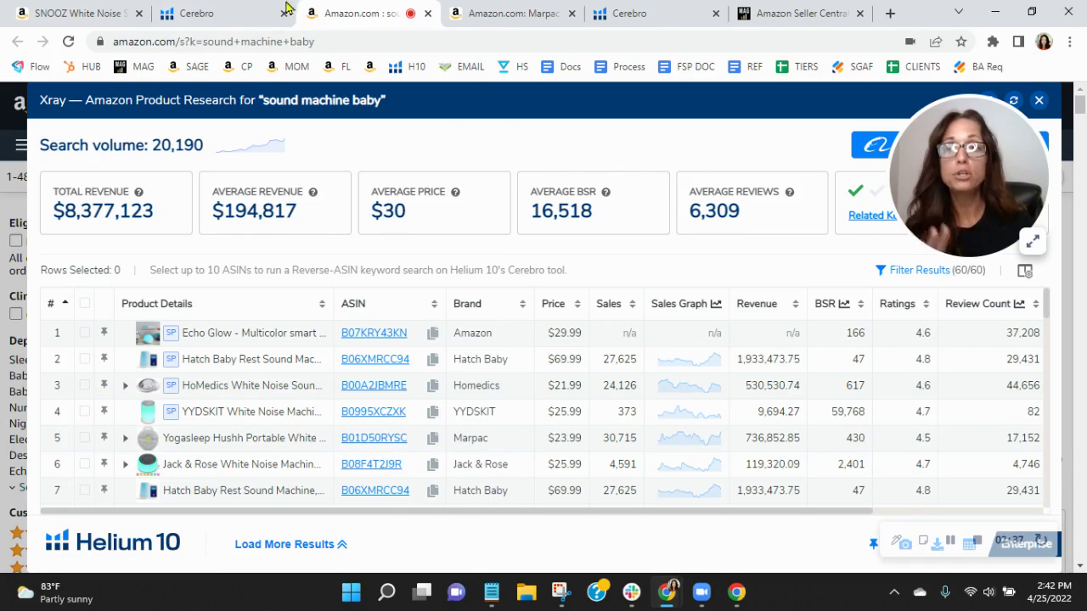
pyautogui.click(210, 13)
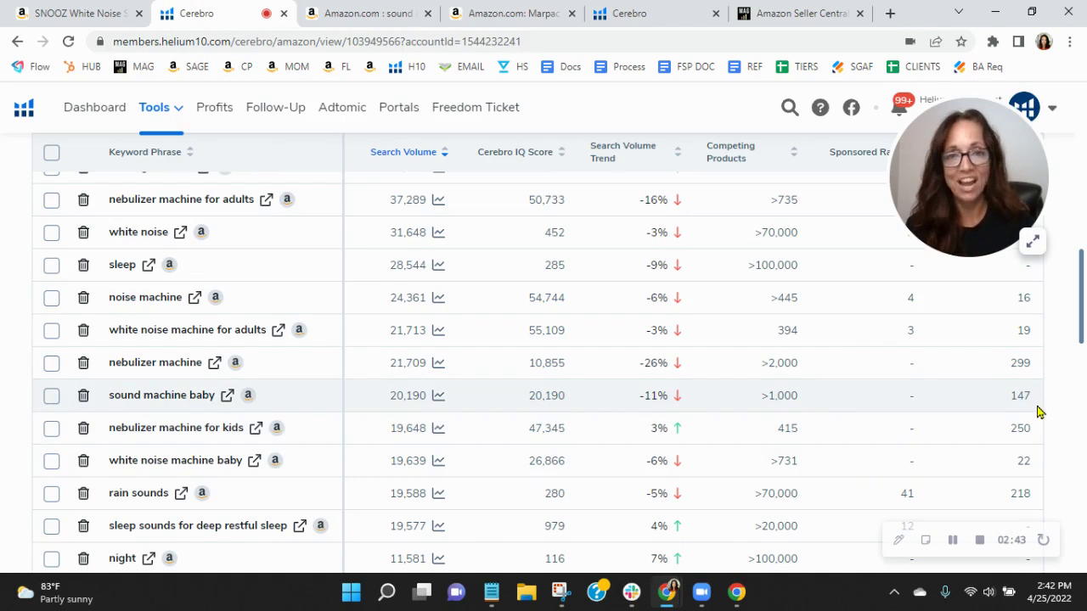
pyautogui.click(357, 14)
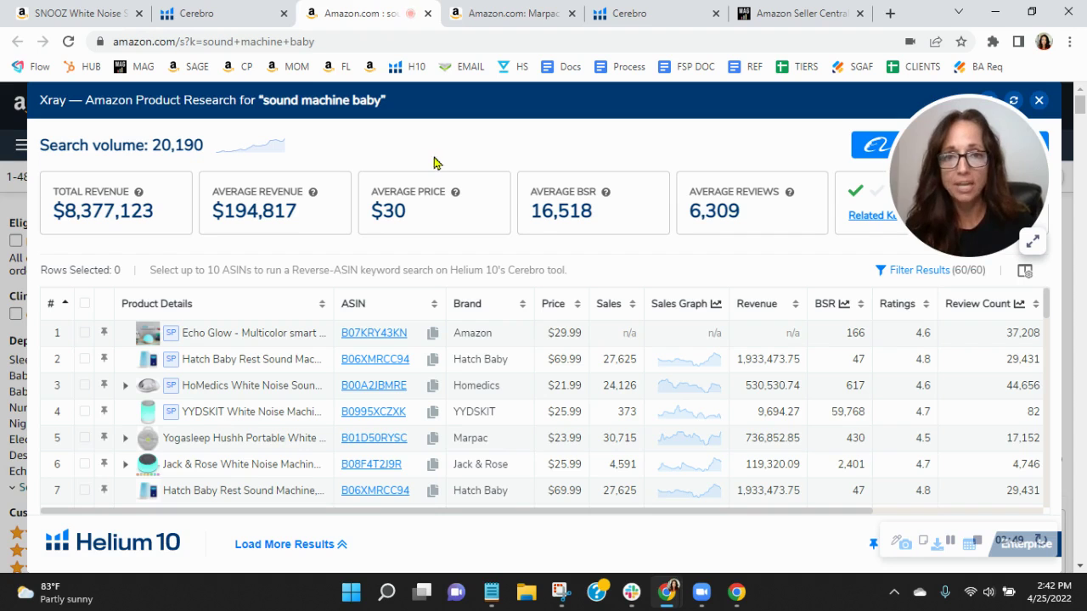
# Step: Open the Marpac Dohm Classic competitor listing and its Cerebro keywords (8,802 total, 6,639 organic)
pyautogui.click(517, 12)
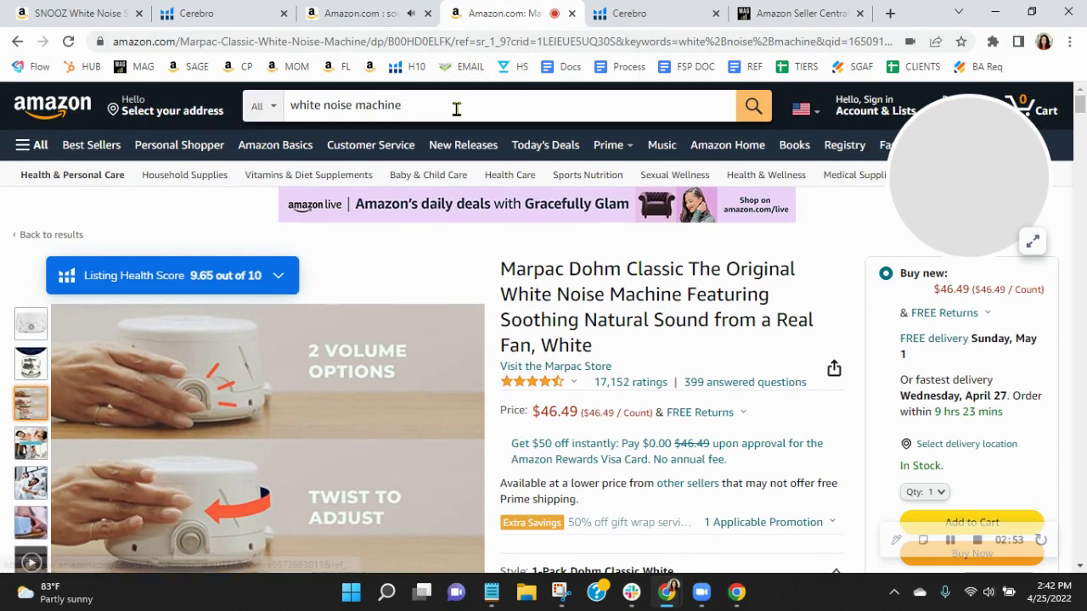
pyautogui.moveTo(454, 110); pyautogui.dragTo(259, 113)
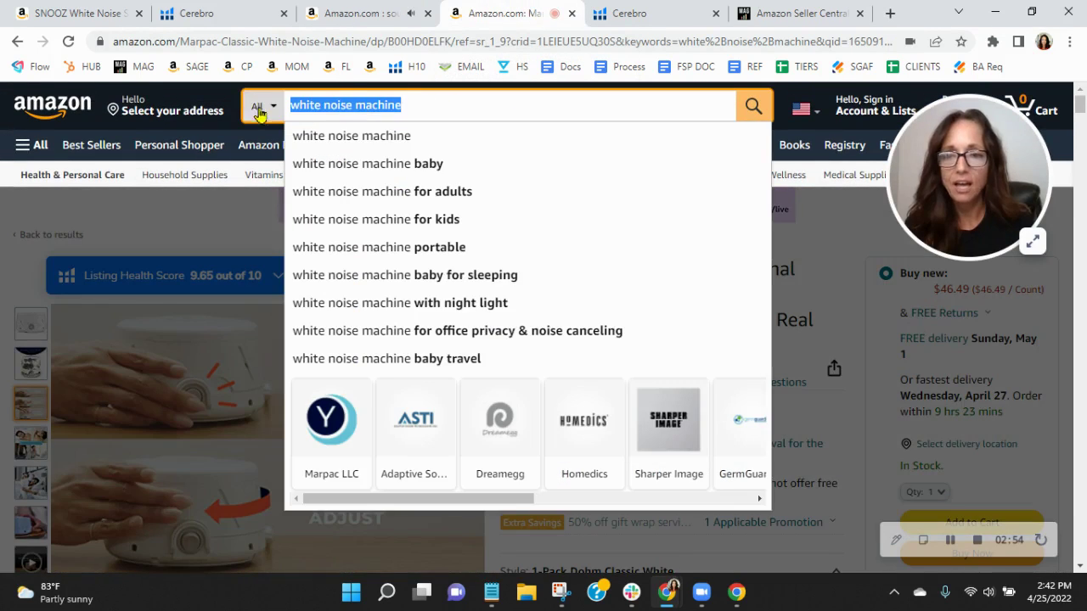
pyautogui.click(813, 288)
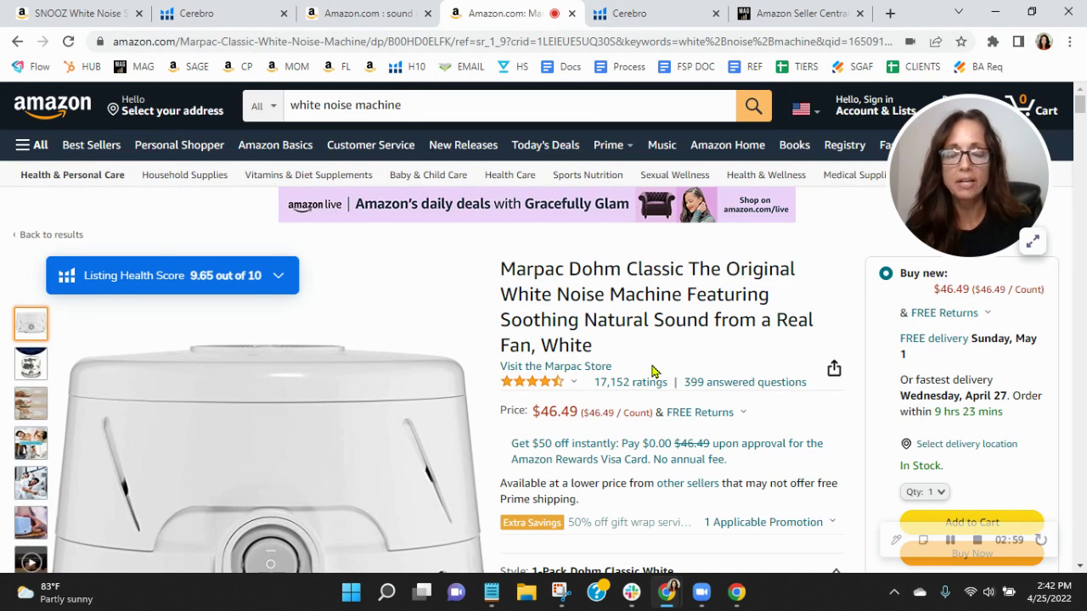
pyautogui.click(654, 10)
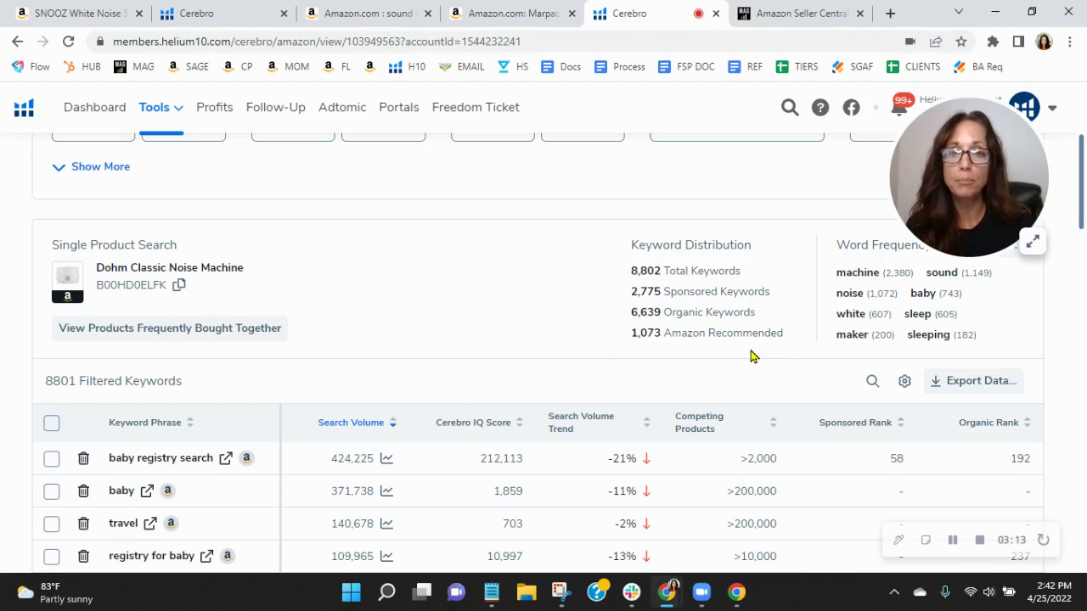
# Step: Return to the SNOOZ keyword results (5,376 keywords) and scroll up to the Filters panel
pyautogui.click(238, 14)
pyautogui.scroll(10, 709, 477)
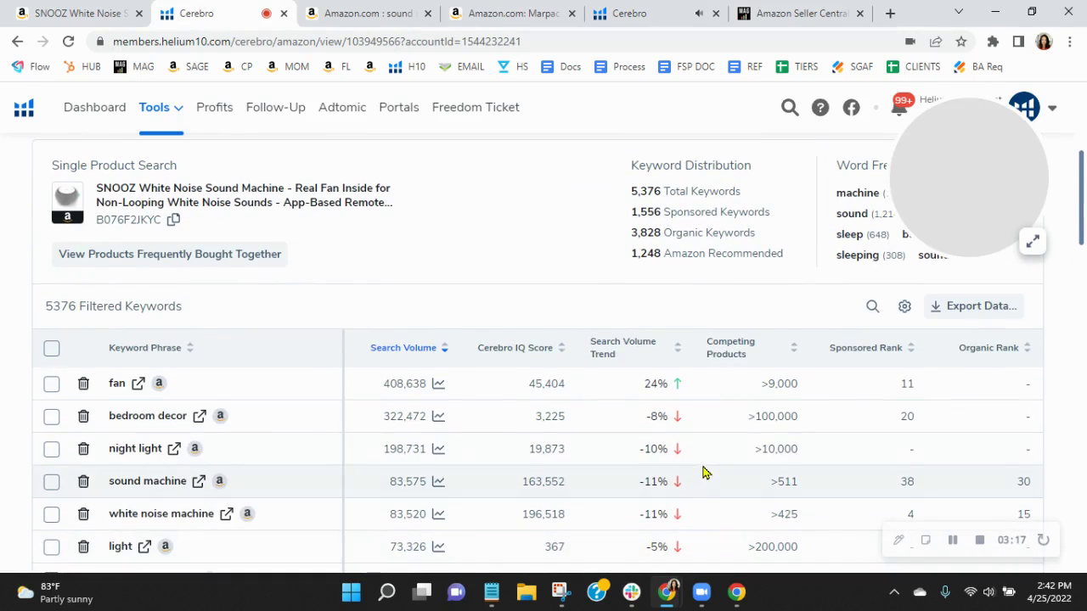
pyautogui.scroll(1, 492, 441)
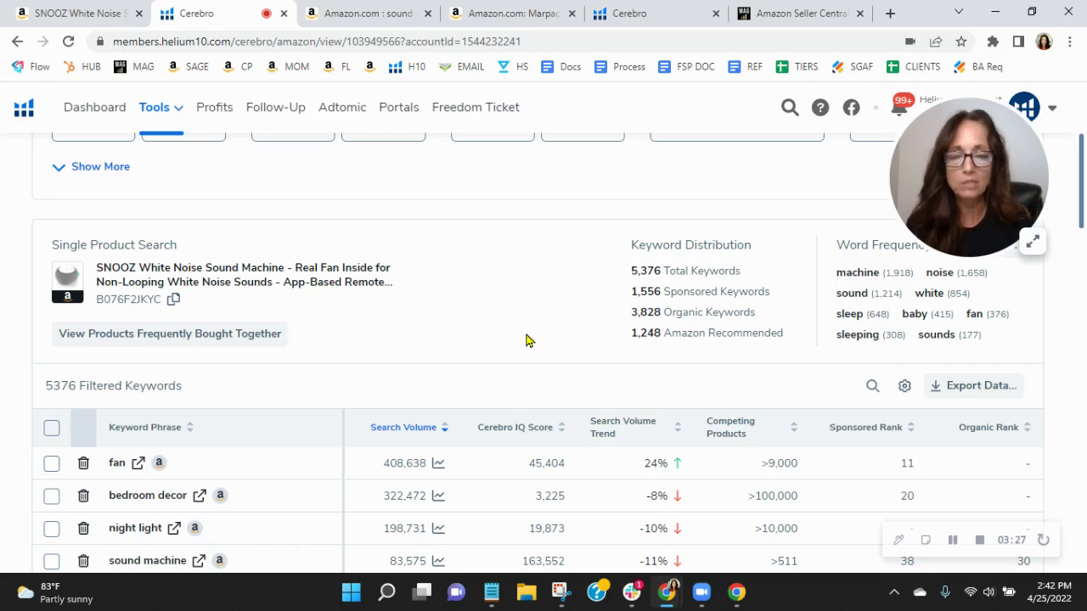
pyautogui.scroll(-1, 529, 332)
pyautogui.scroll(3, 532, 340)
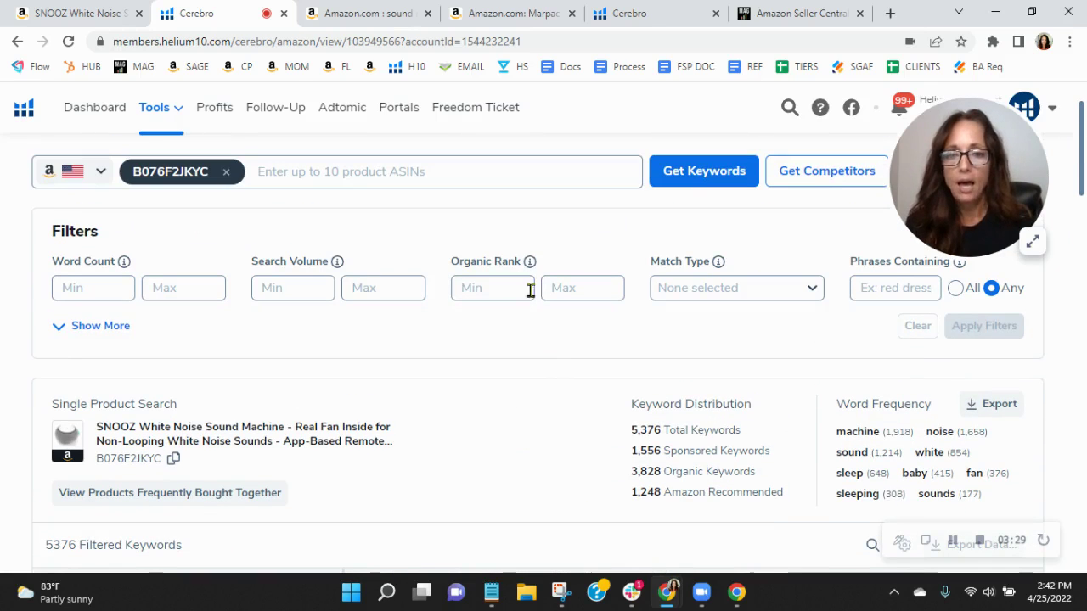
pyautogui.click(512, 290)
pyautogui.write('20')
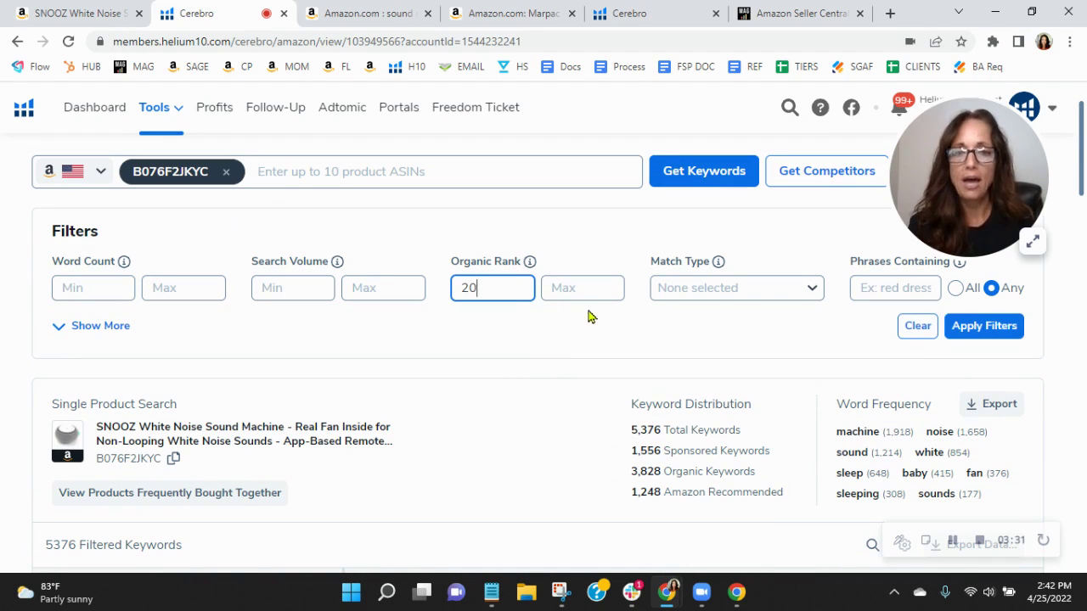
pyautogui.click(593, 287)
pyautogui.write('50')
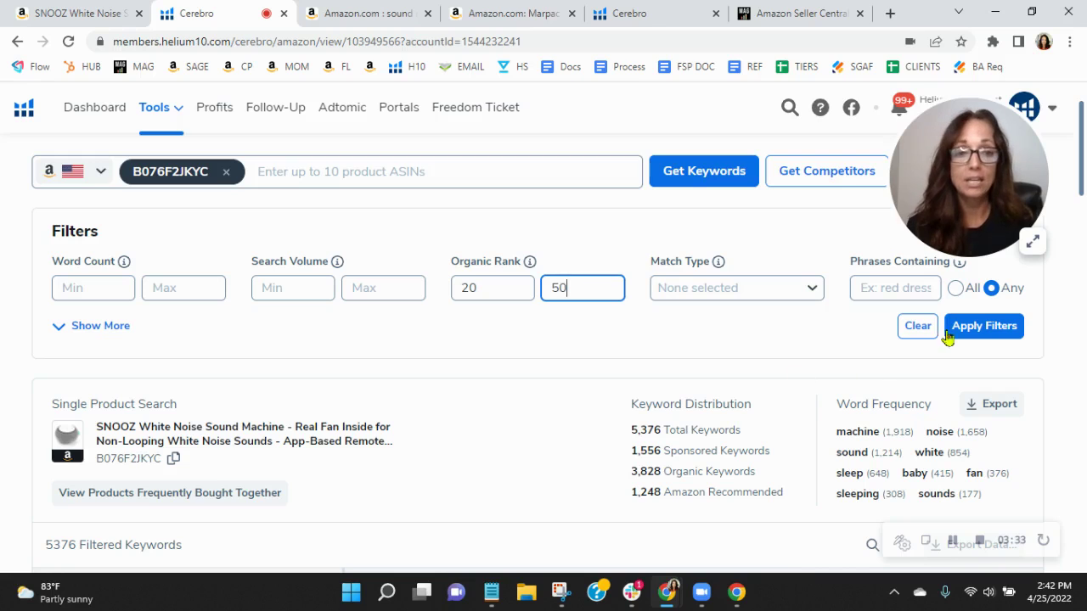
pyautogui.click(994, 336)
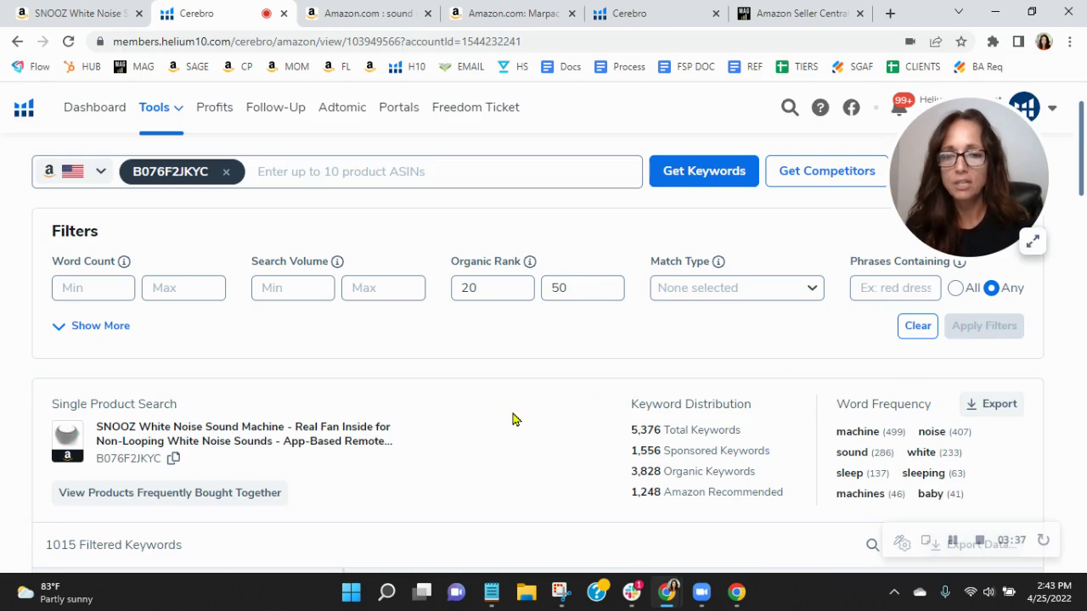
pyautogui.scroll(-3, 513, 418)
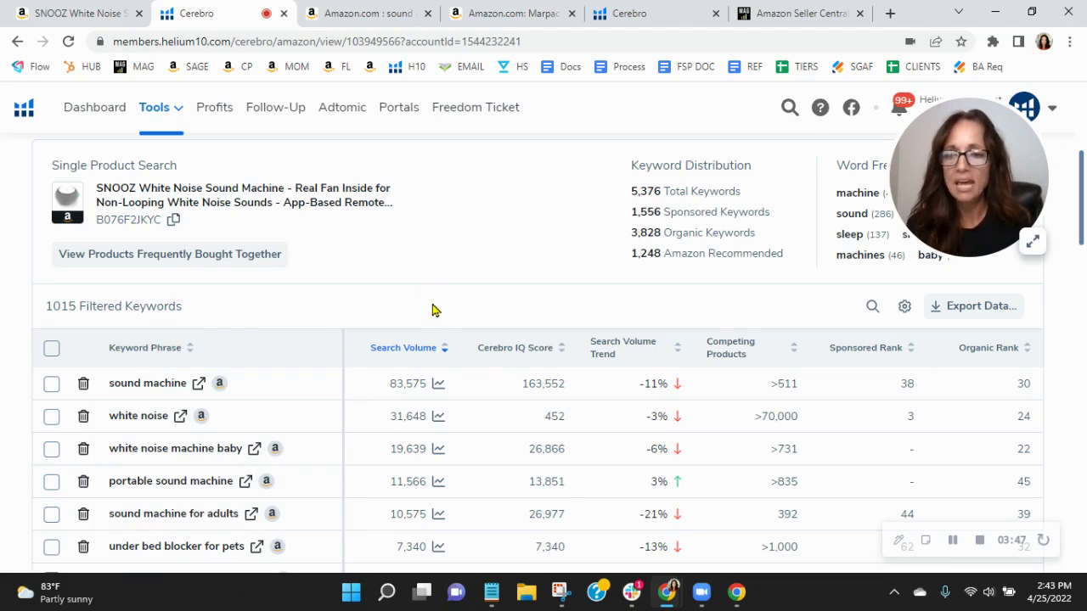
pyautogui.scroll(-1, 432, 310)
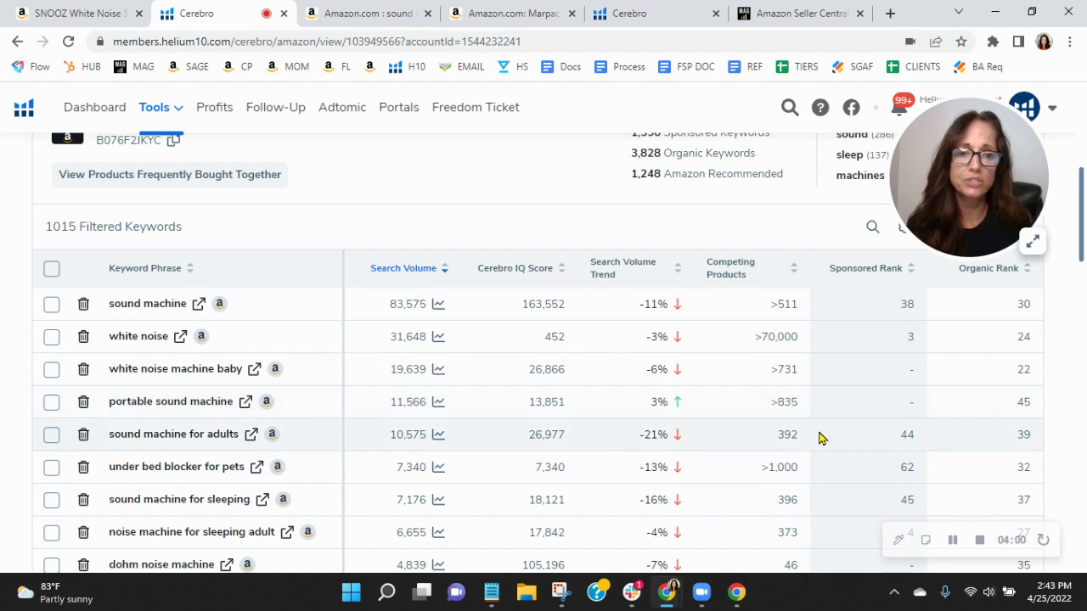
pyautogui.scroll(-5, 911, 431)
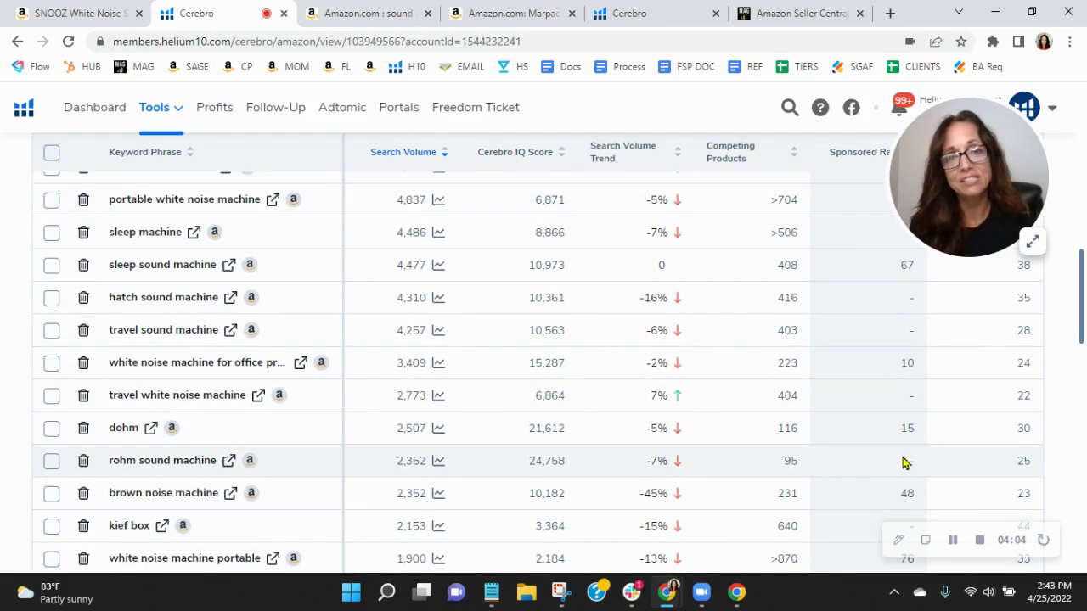
# Step: Bring up the SNOOZ product page and preview each gallery photo and the listing video
pyautogui.click(38, 8)
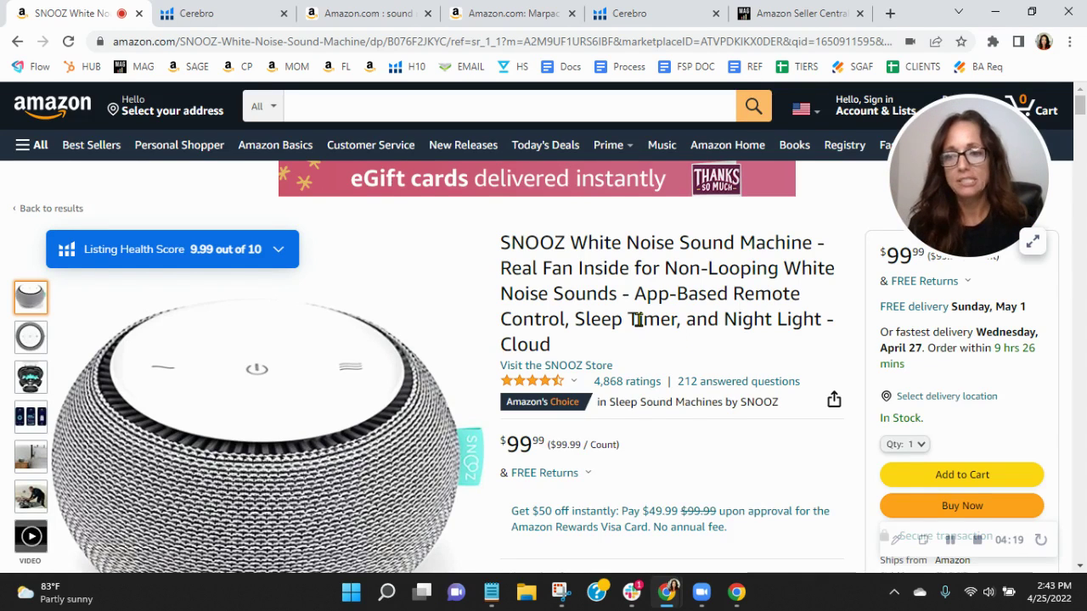
pyautogui.scroll(-1, 639, 320)
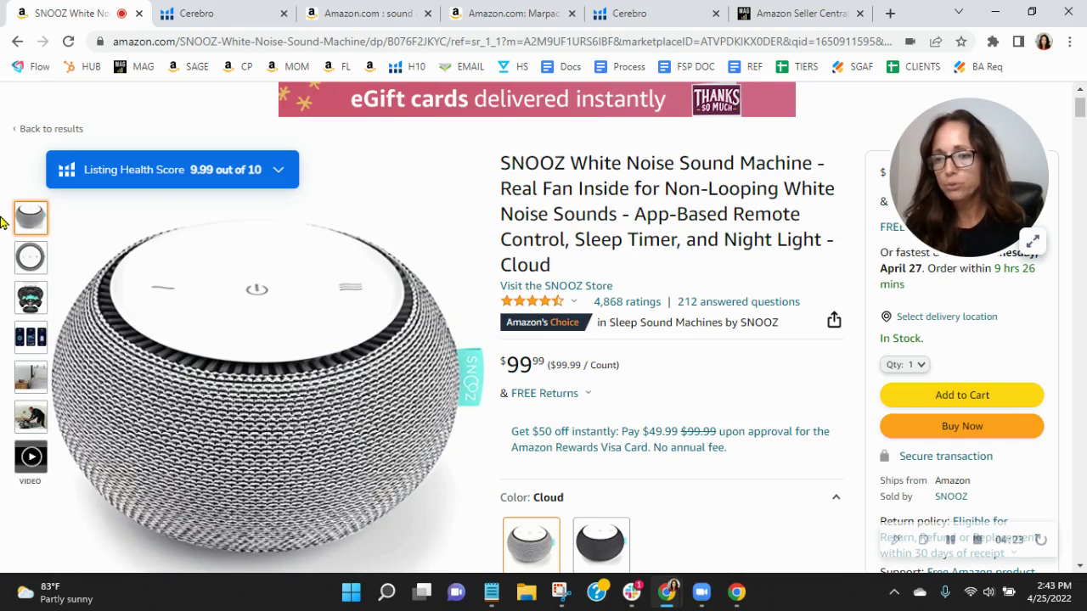
pyautogui.moveTo(31, 299)
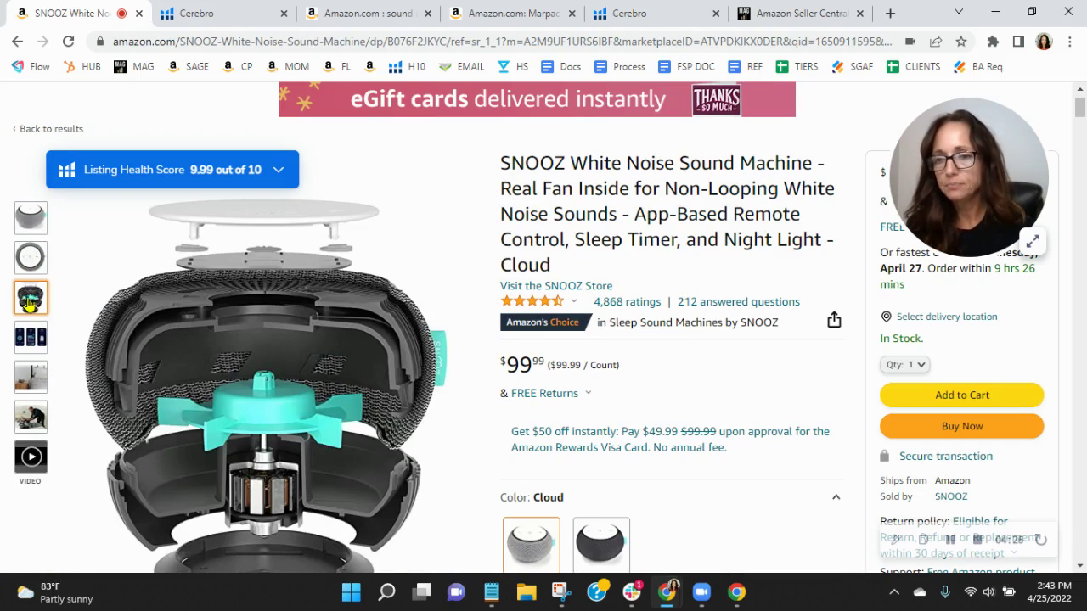
pyautogui.moveTo(28, 347)
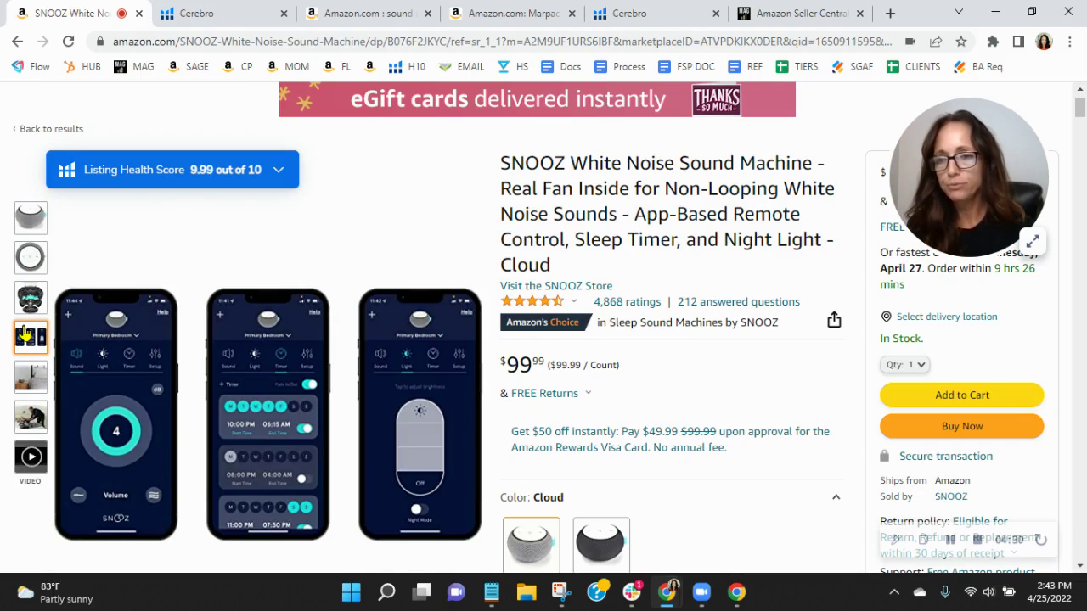
pyautogui.moveTo(27, 222)
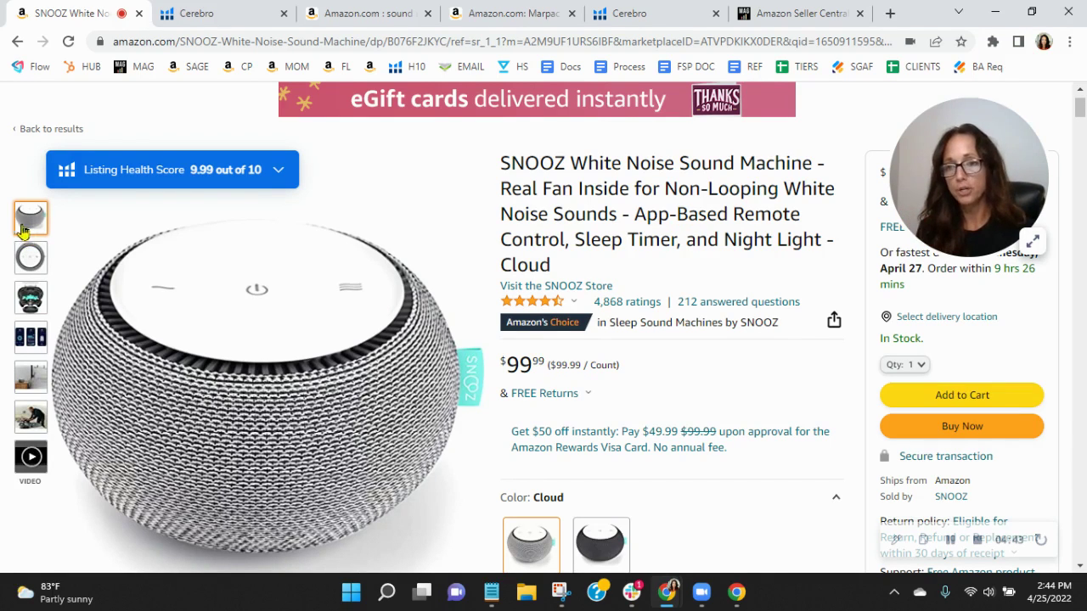
pyautogui.moveTo(28, 377)
pyautogui.moveTo(31, 425)
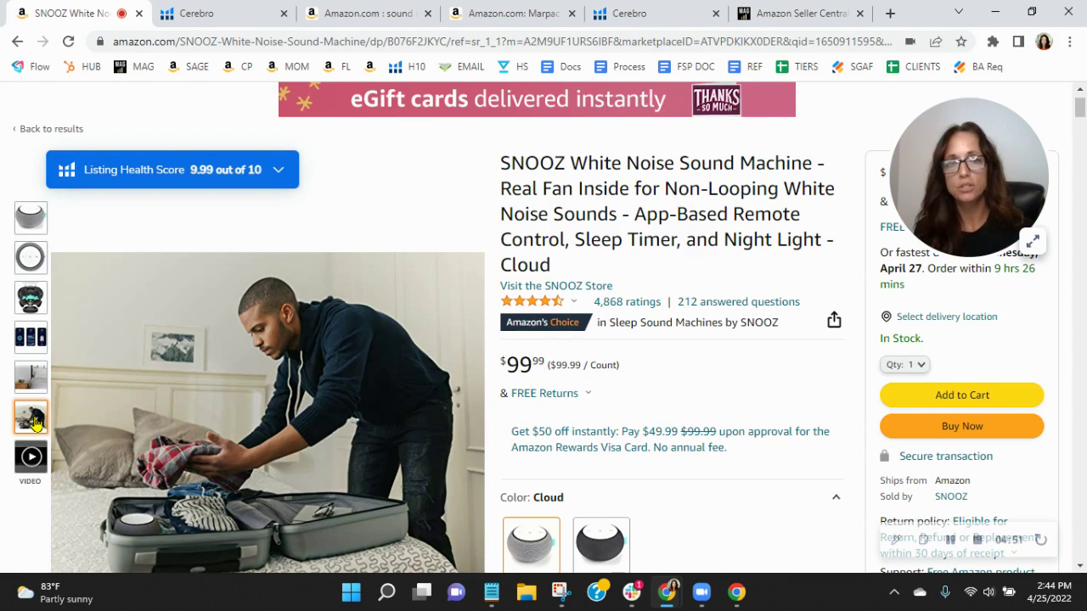
pyautogui.moveTo(318, 374)
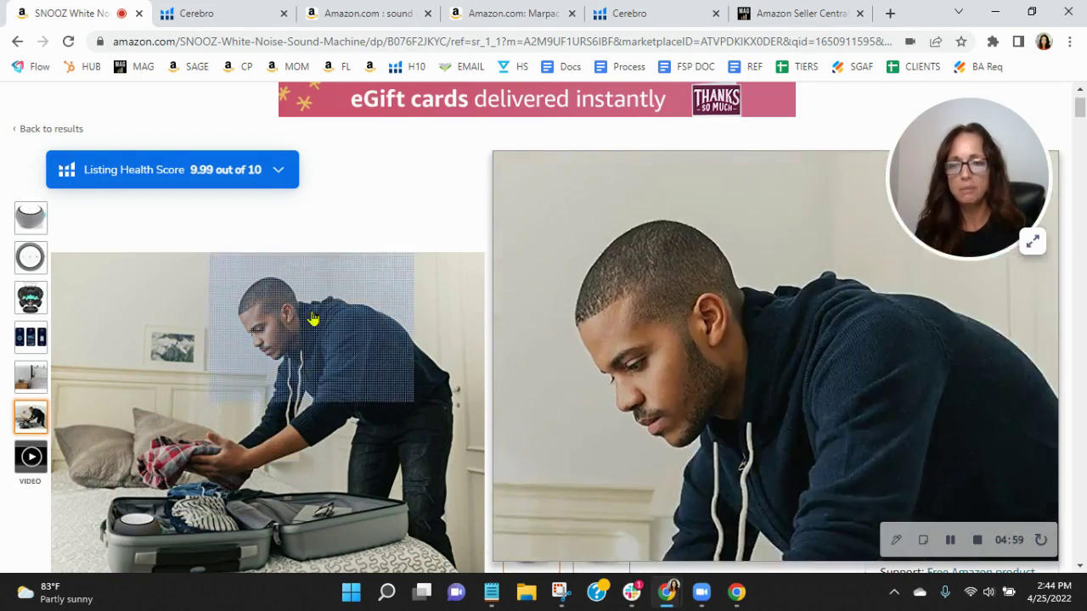
pyautogui.moveTo(42, 475)
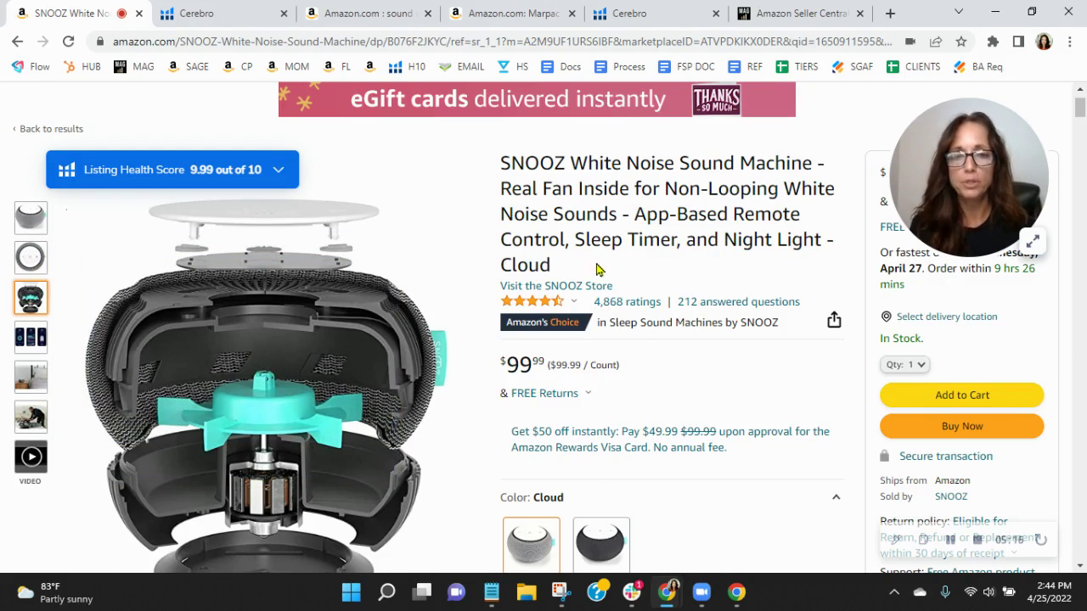
pyautogui.click(133, 171)
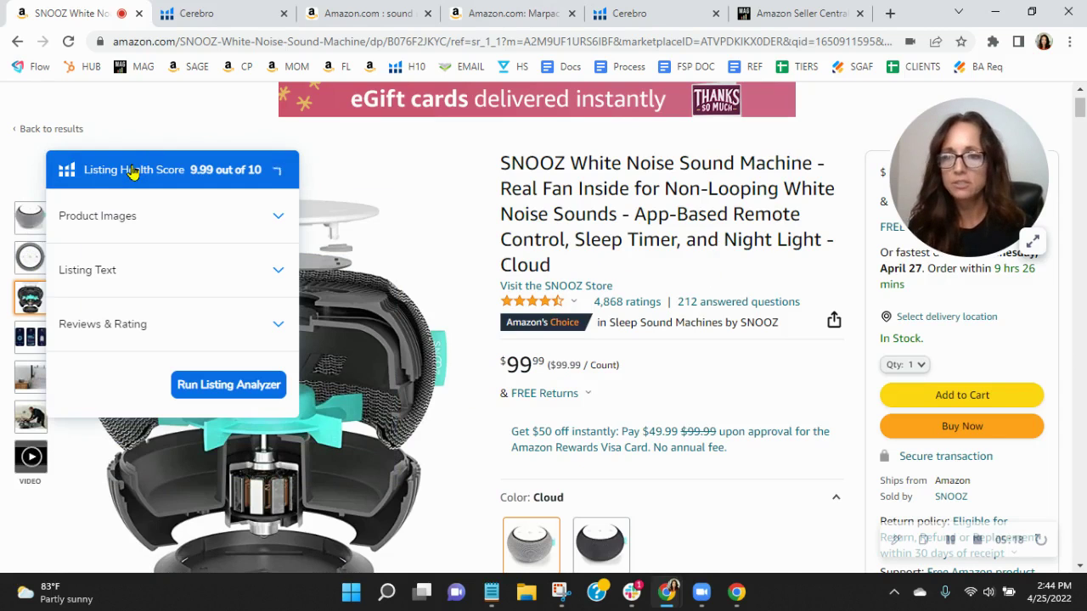
pyautogui.click(111, 272)
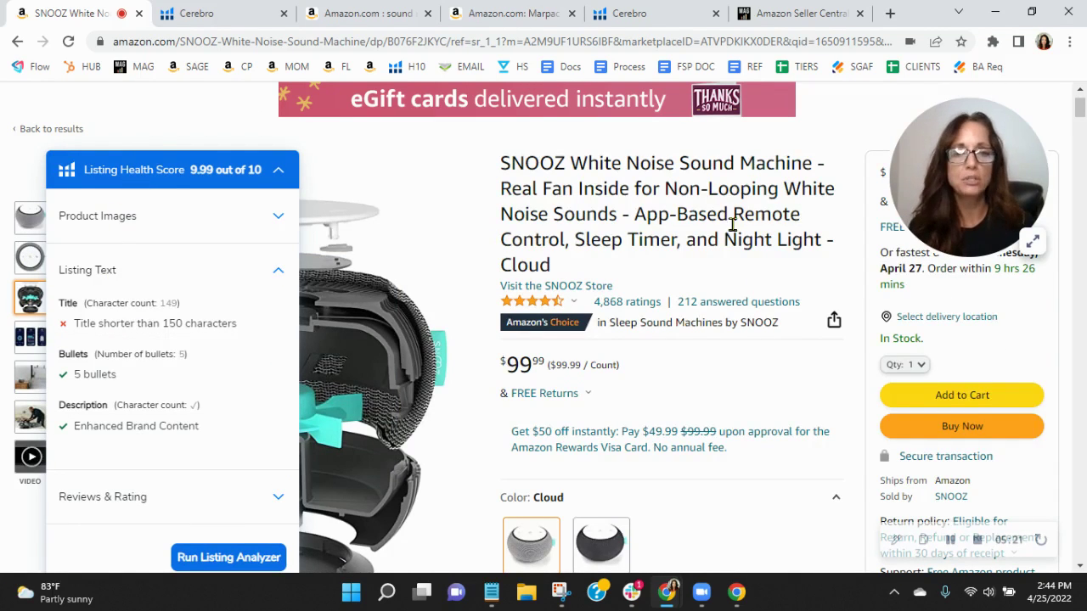
pyautogui.click(731, 225)
pyautogui.moveTo(582, 267); pyautogui.dragTo(503, 164)
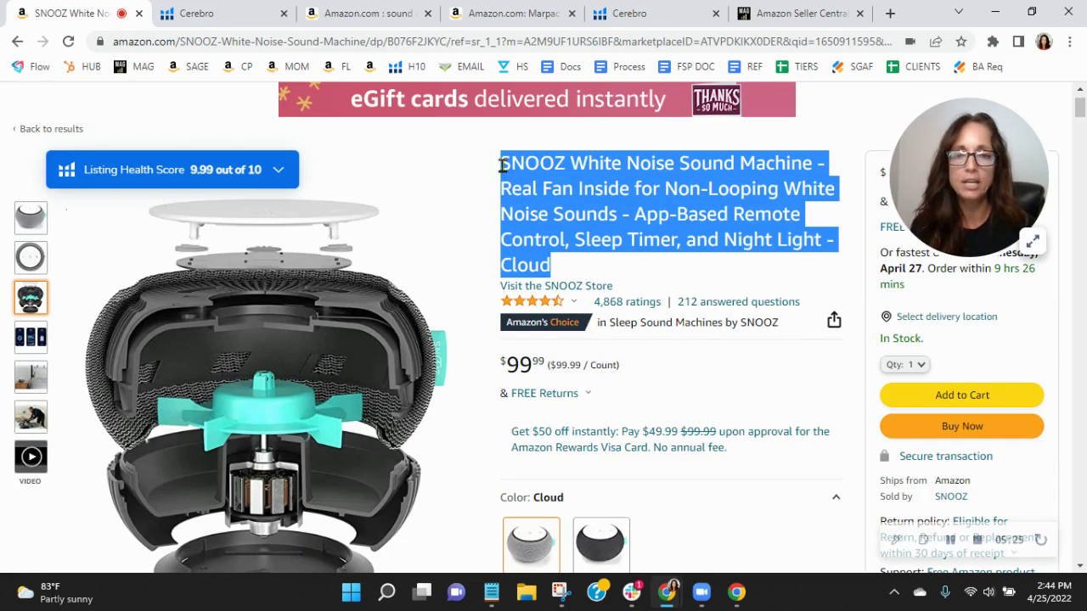
pyautogui.click(737, 213)
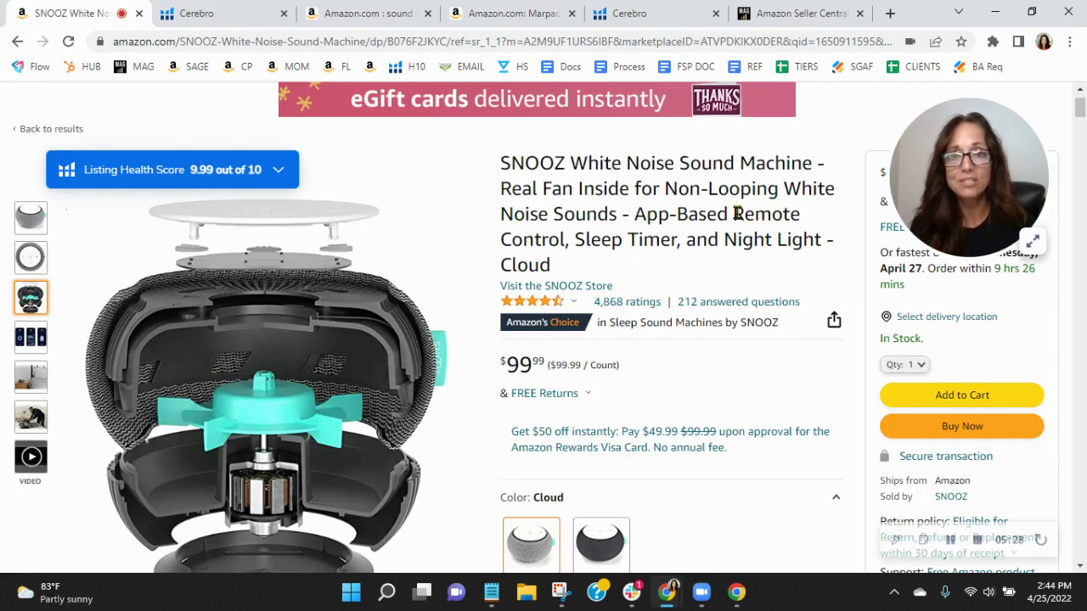
pyautogui.scroll(-8, 737, 214)
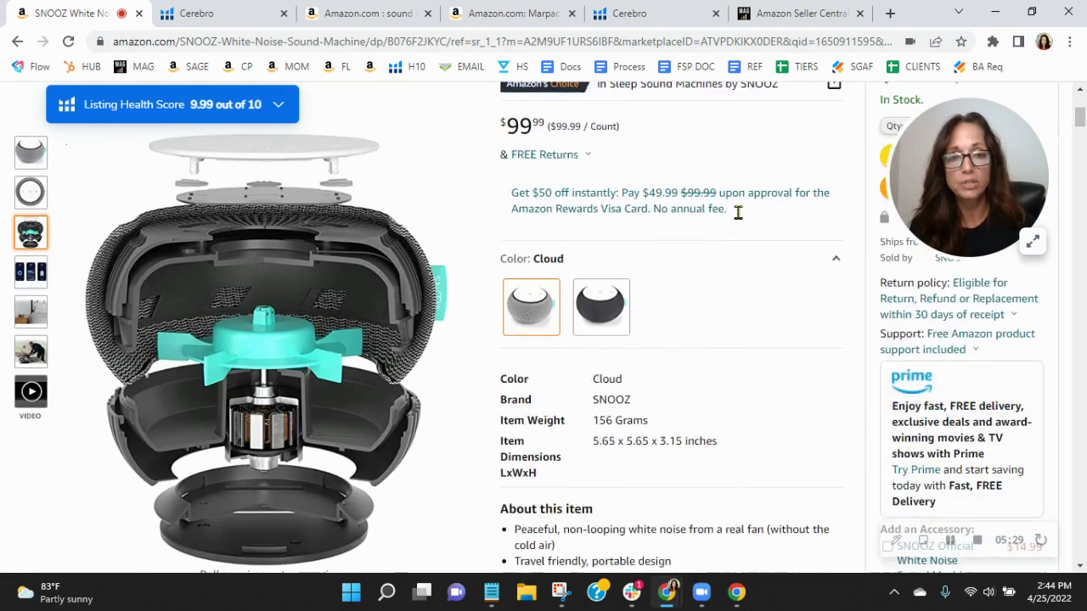
pyautogui.scroll(1, 697, 262)
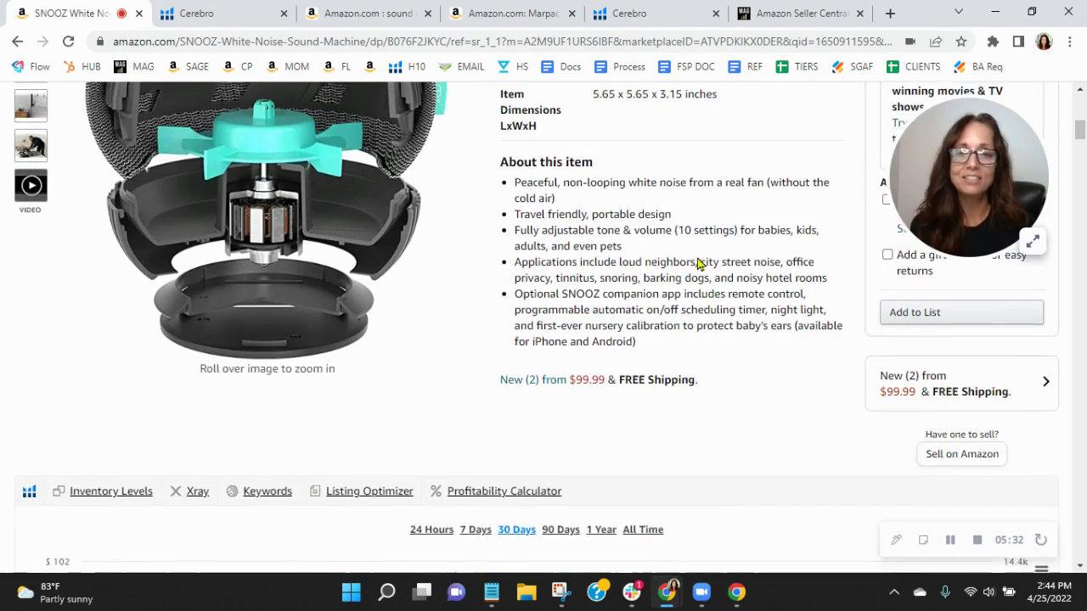
pyautogui.moveTo(664, 373); pyautogui.dragTo(499, 225)
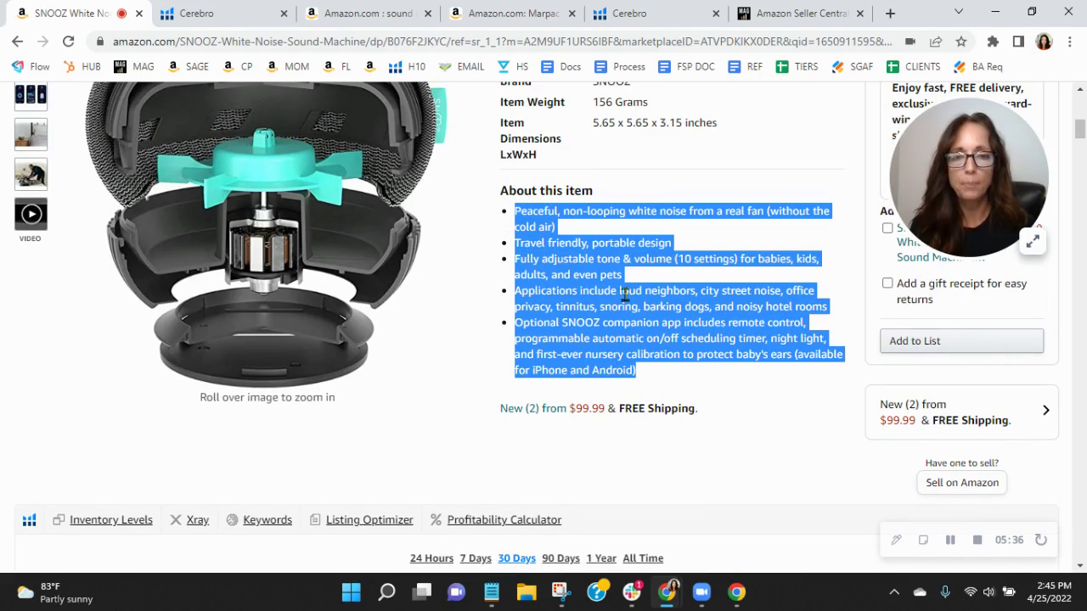
pyautogui.click(576, 229)
pyautogui.moveTo(555, 227); pyautogui.dragTo(510, 212)
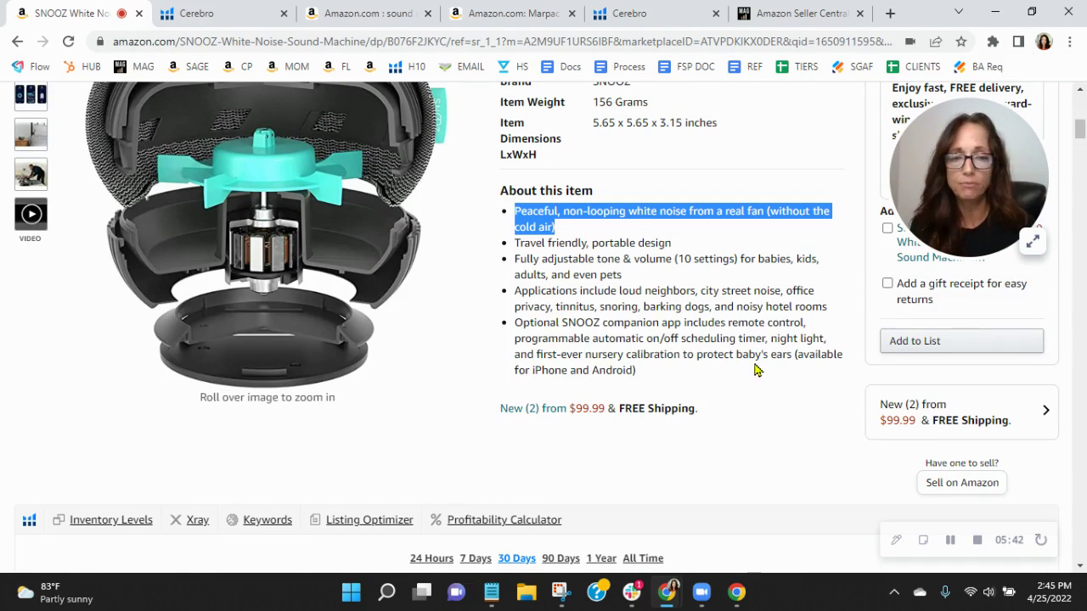
pyautogui.scroll(4, 743, 361)
pyautogui.scroll(3, 808, 412)
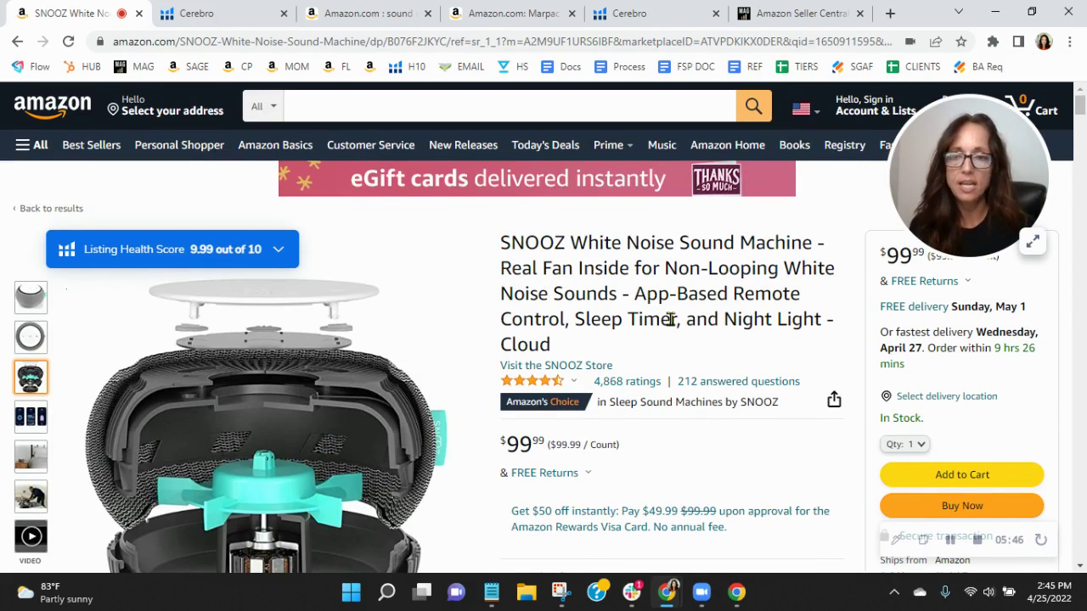
pyautogui.scroll(-5, 800, 246)
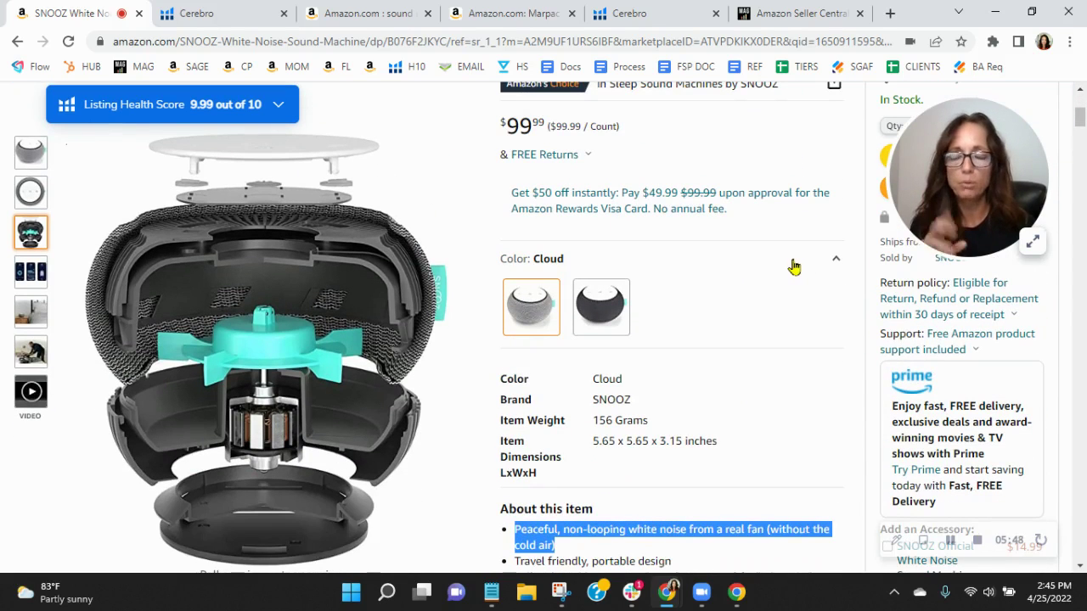
pyautogui.scroll(-2, 791, 277)
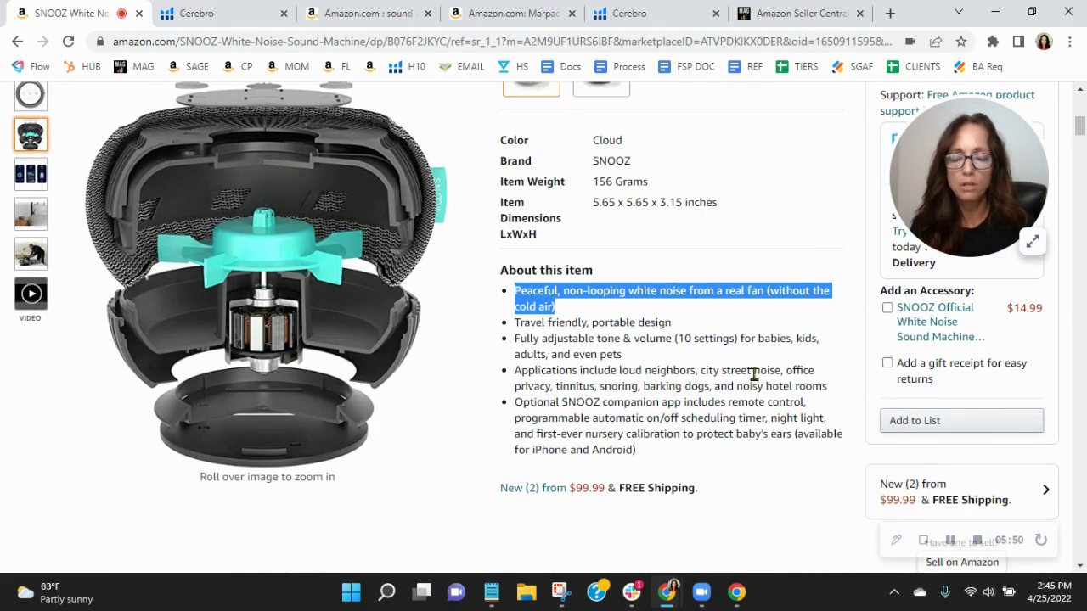
pyautogui.scroll(-2, 754, 376)
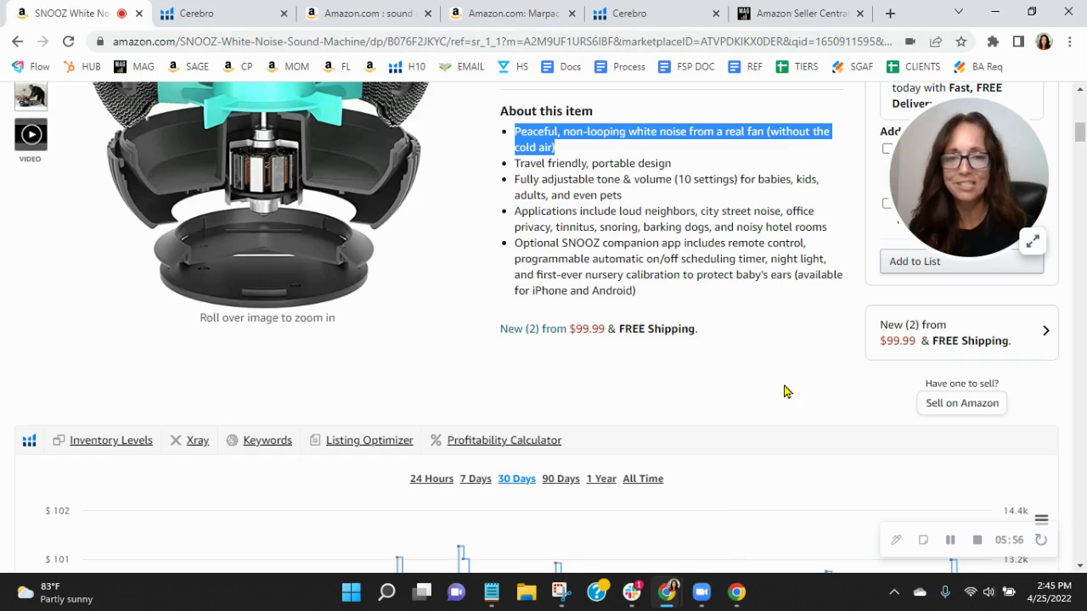
pyautogui.scroll(-3, 781, 388)
pyautogui.scroll(-10, 781, 388)
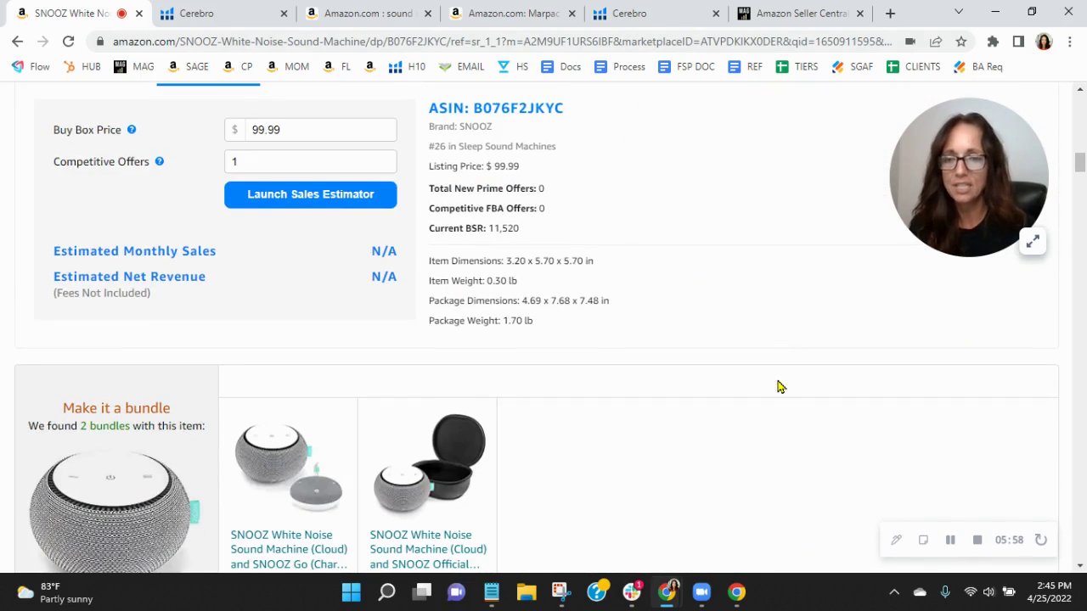
# Step: Read through the SNOOZ A+ description: sleep-haven banner, real fan sound, 10 volume settings
pyautogui.scroll(-3, 780, 385)
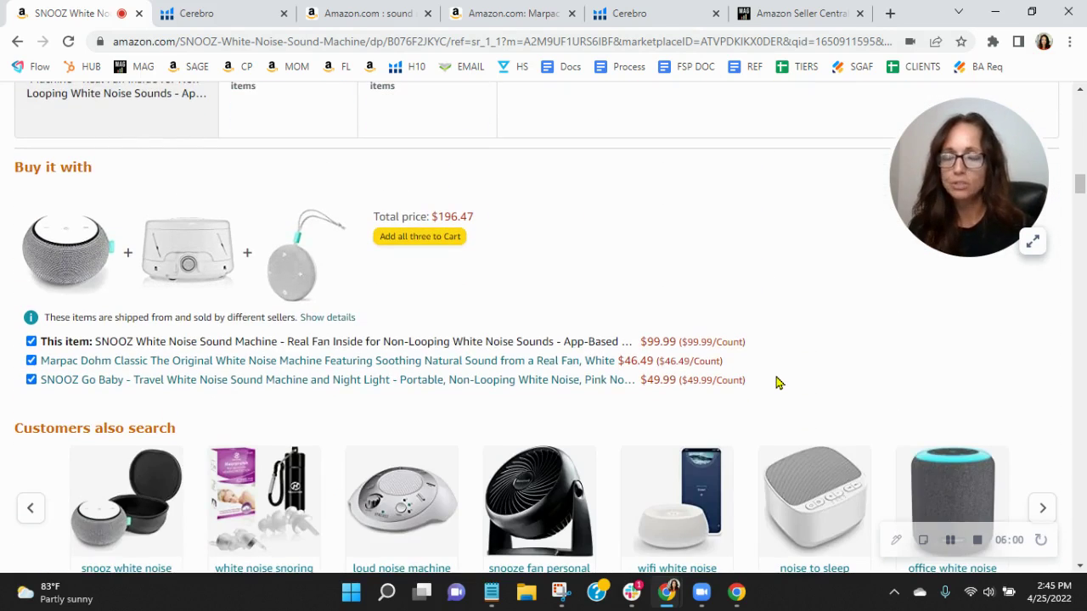
pyautogui.scroll(-6, 776, 383)
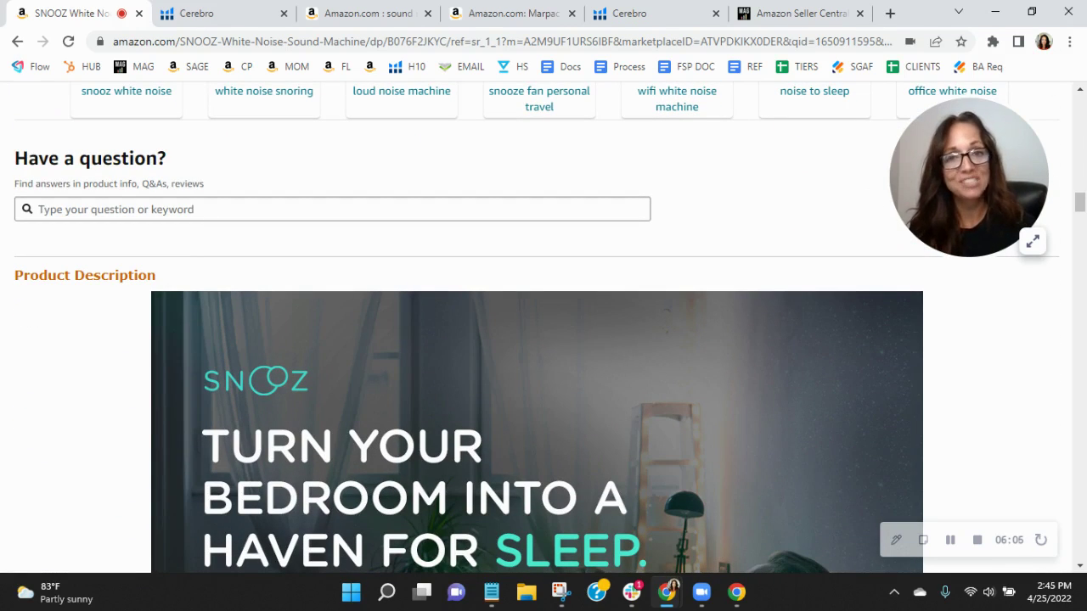
pyautogui.scroll(5, 973, 442)
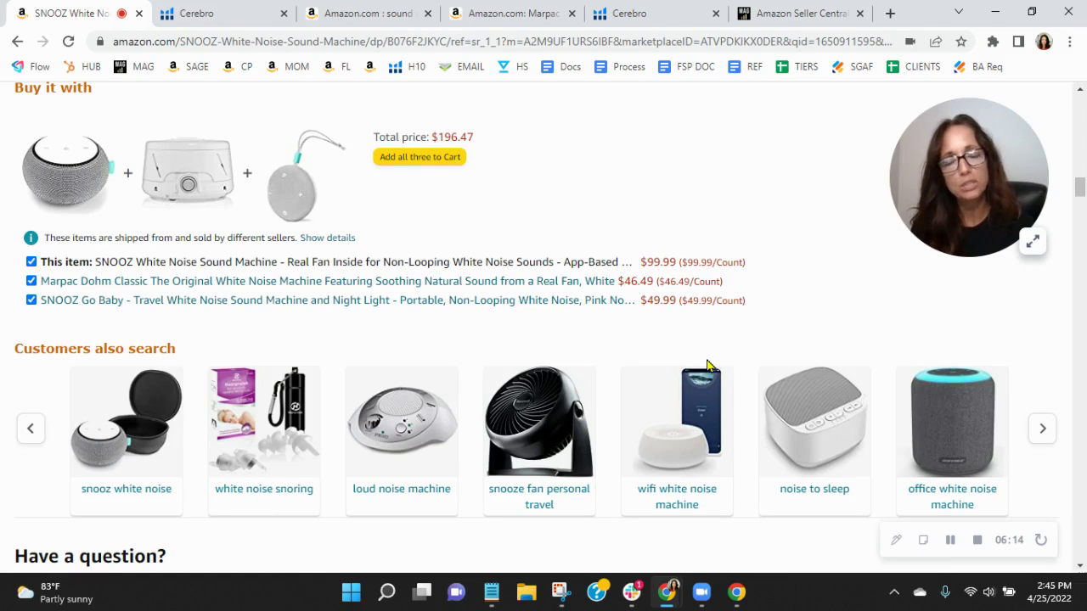
pyautogui.scroll(-5, 739, 357)
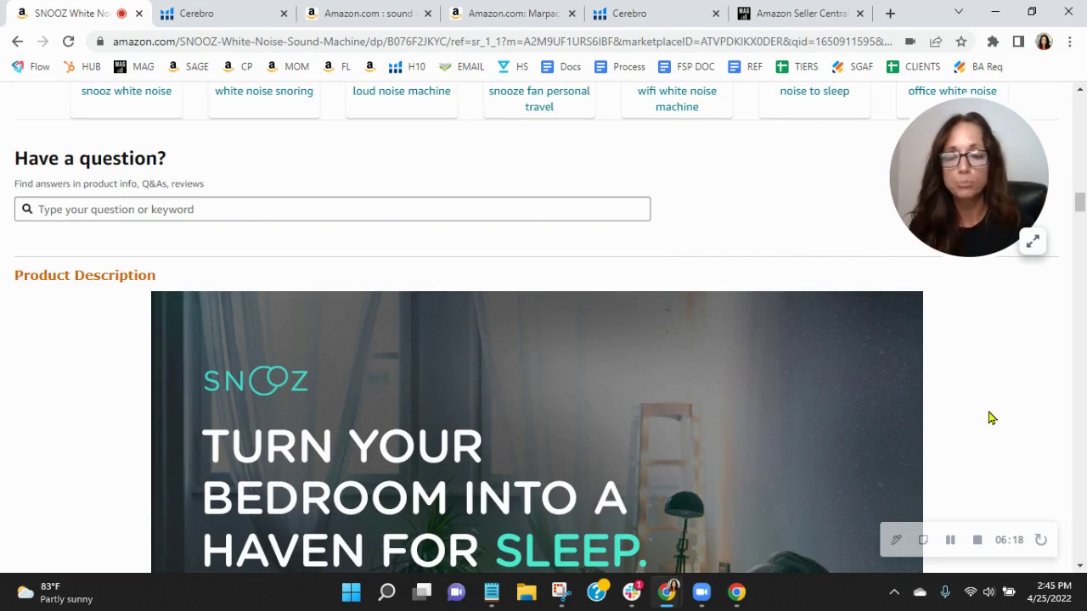
pyautogui.scroll(-2, 993, 416)
pyautogui.scroll(-15, 1031, 412)
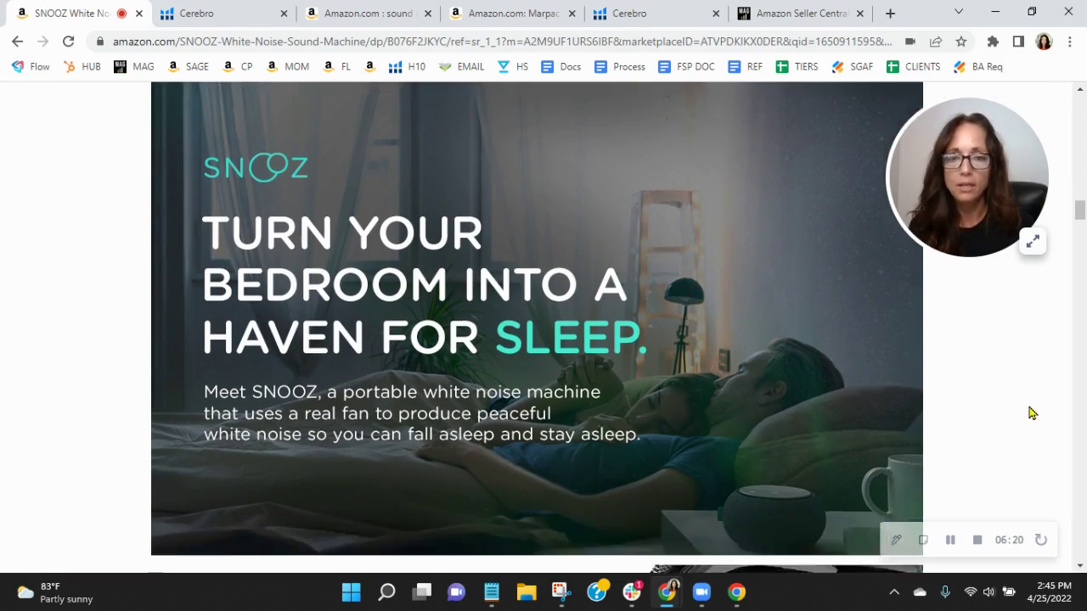
pyautogui.scroll(-15, 1028, 412)
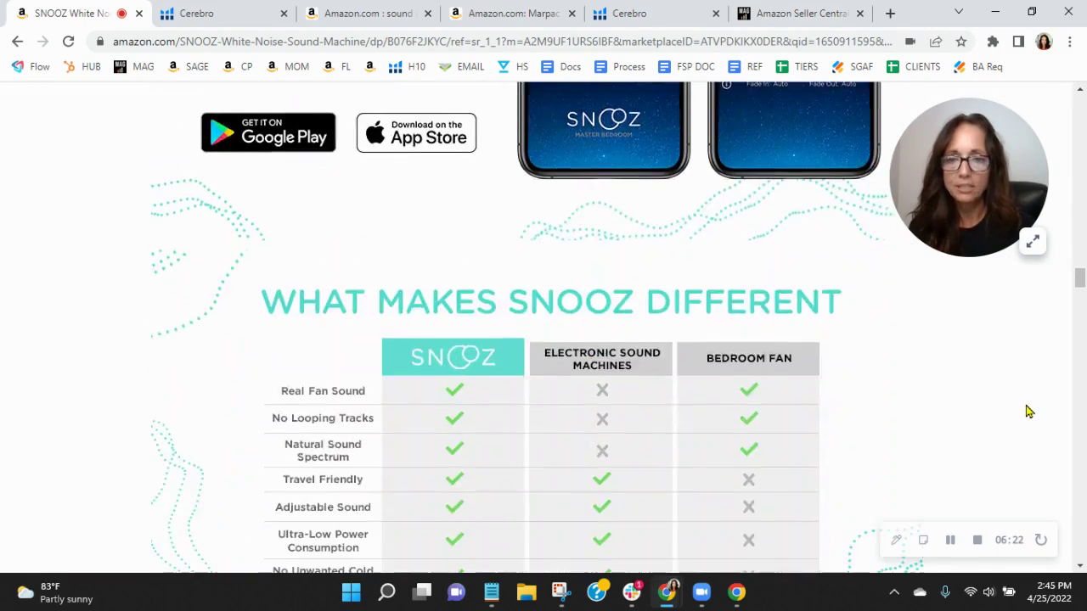
pyautogui.scroll(12, 1029, 412)
pyautogui.scroll(3, 356, 359)
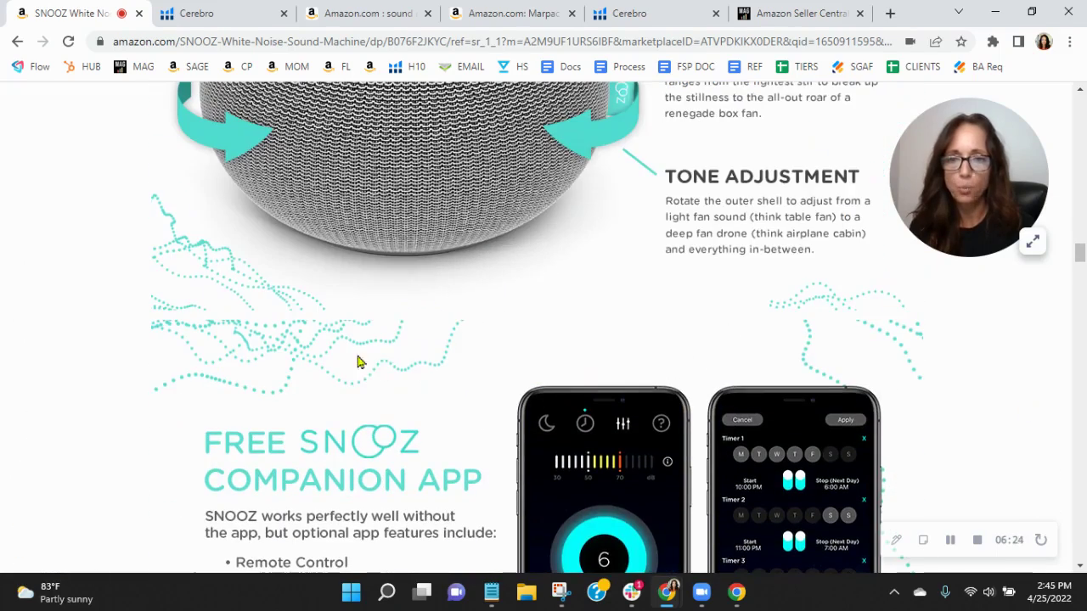
pyautogui.scroll(6, 771, 351)
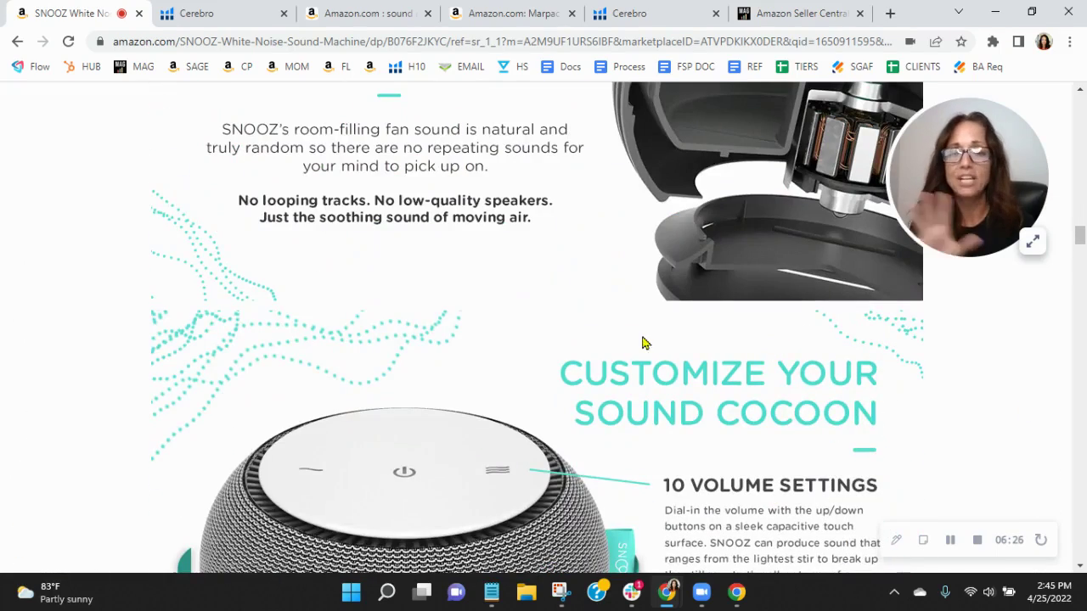
pyautogui.scroll(6, 681, 362)
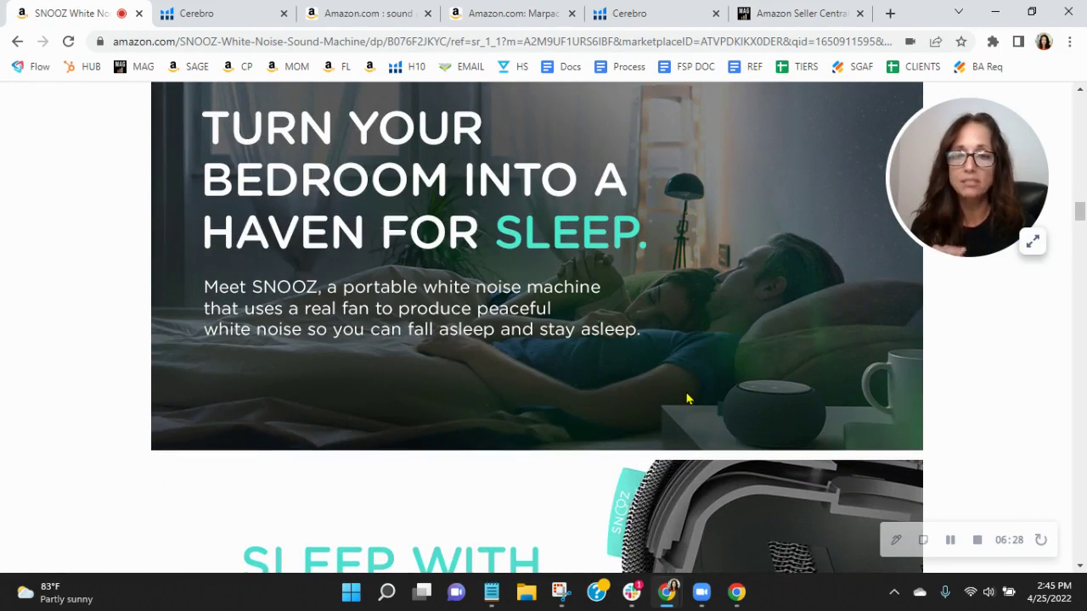
pyautogui.scroll(2, 688, 399)
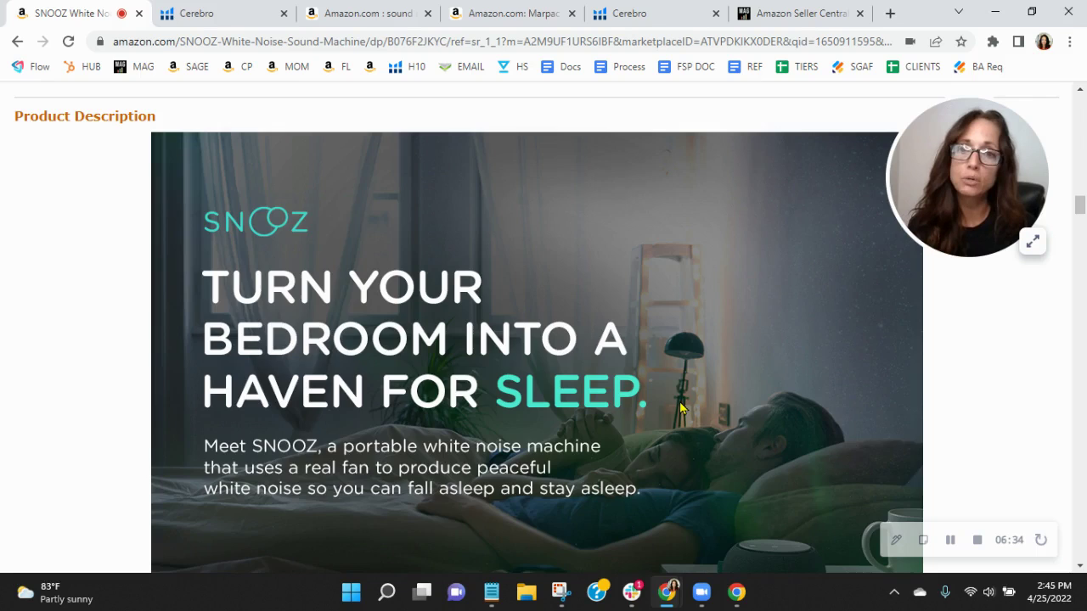
pyautogui.scroll(10, 686, 418)
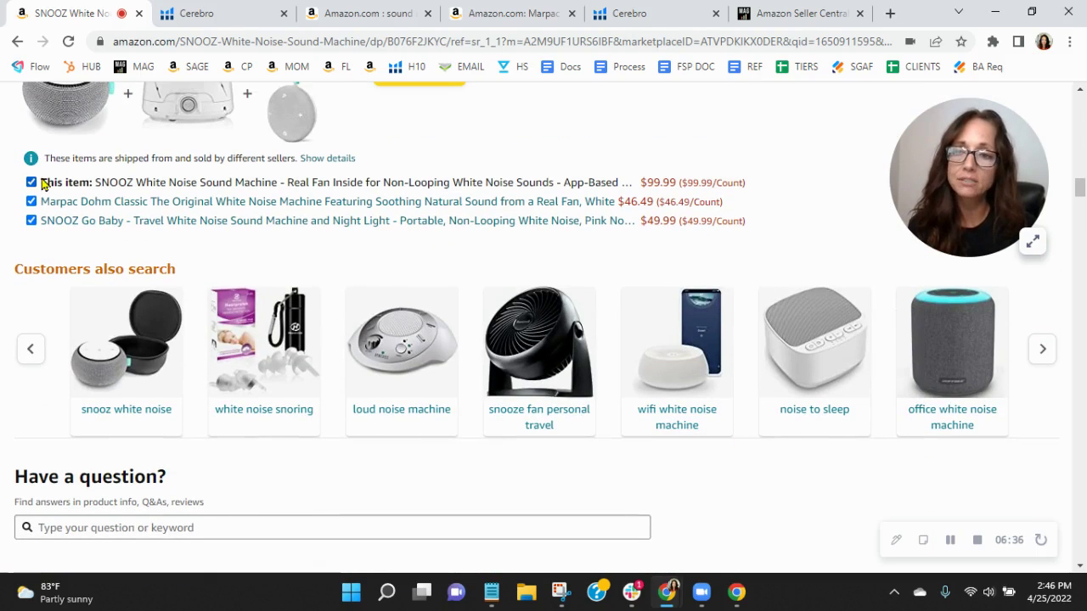
# Step: Select a line of description text, revisit the sections, and show the browser's extensions list
pyautogui.moveTo(42, 182); pyautogui.dragTo(615, 185)
pyautogui.scroll(1, 660, 410)
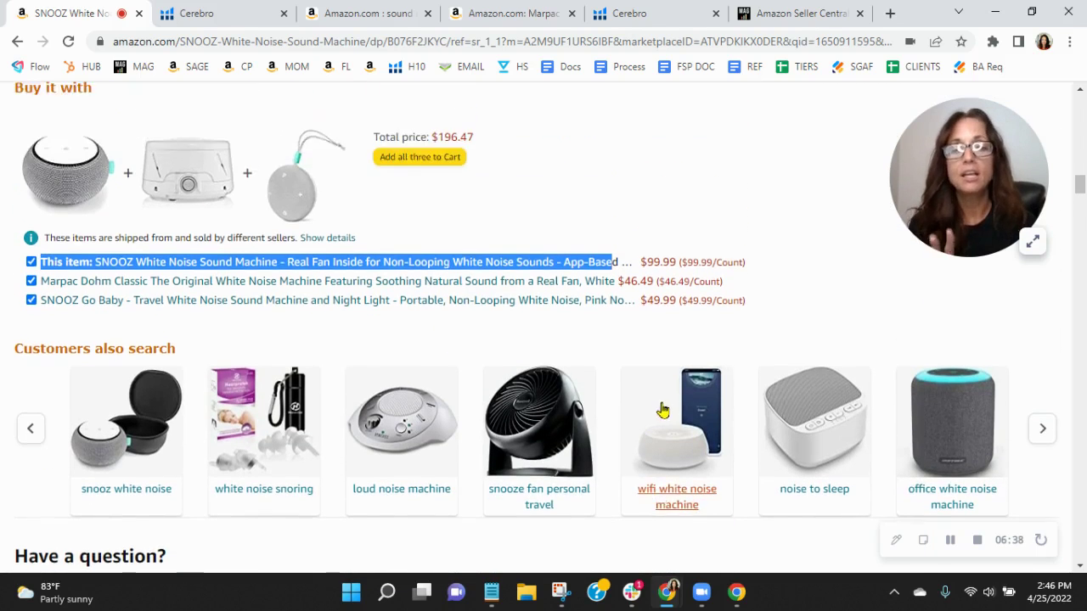
pyautogui.scroll(-10, 586, 267)
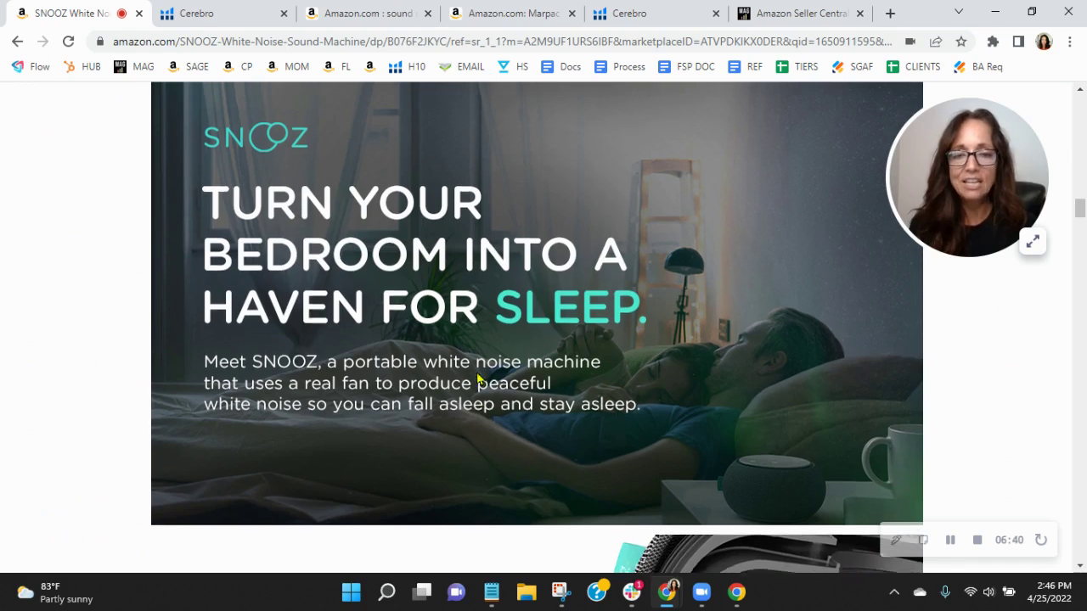
pyautogui.scroll(-5, 477, 380)
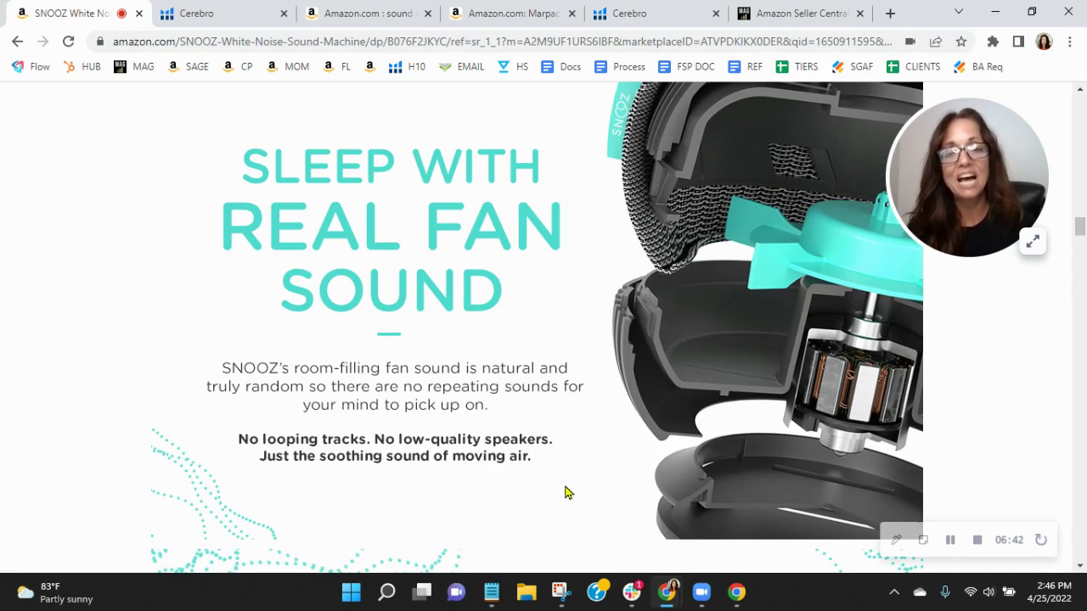
pyautogui.scroll(-3, 564, 497)
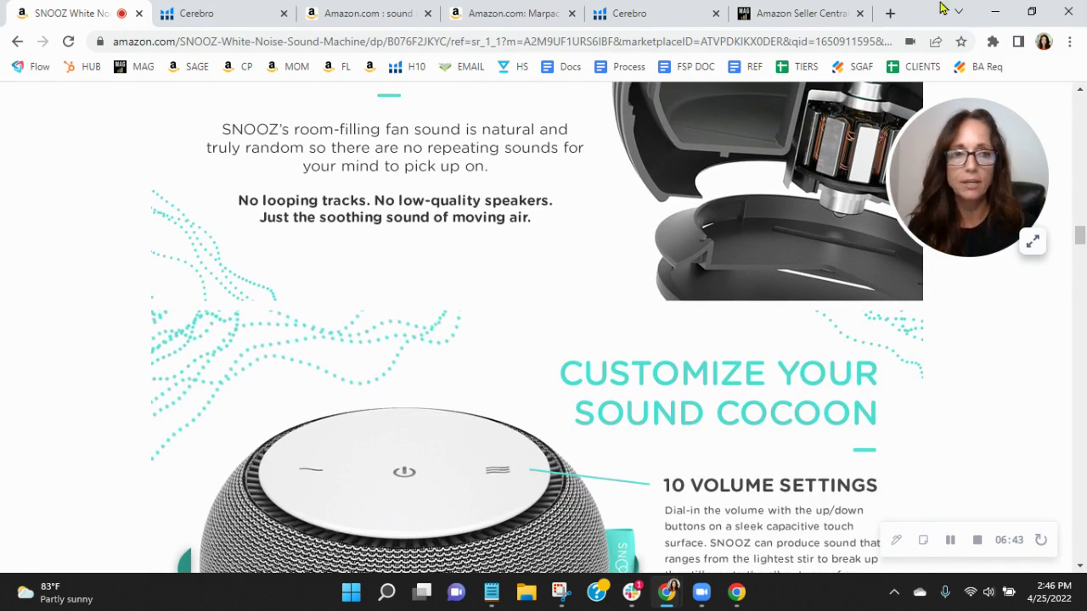
pyautogui.click(992, 43)
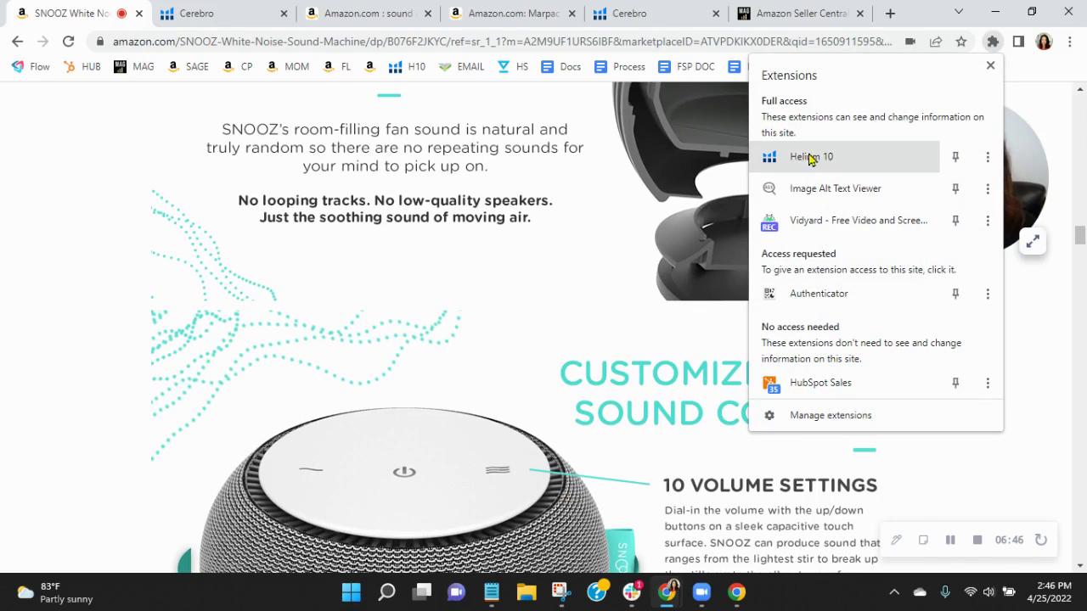
# Step: Check the description images' alt text ('sleep sound white noise machine') with Image Alt Text Viewer, then open My Amazon Guy
pyautogui.click(815, 194)
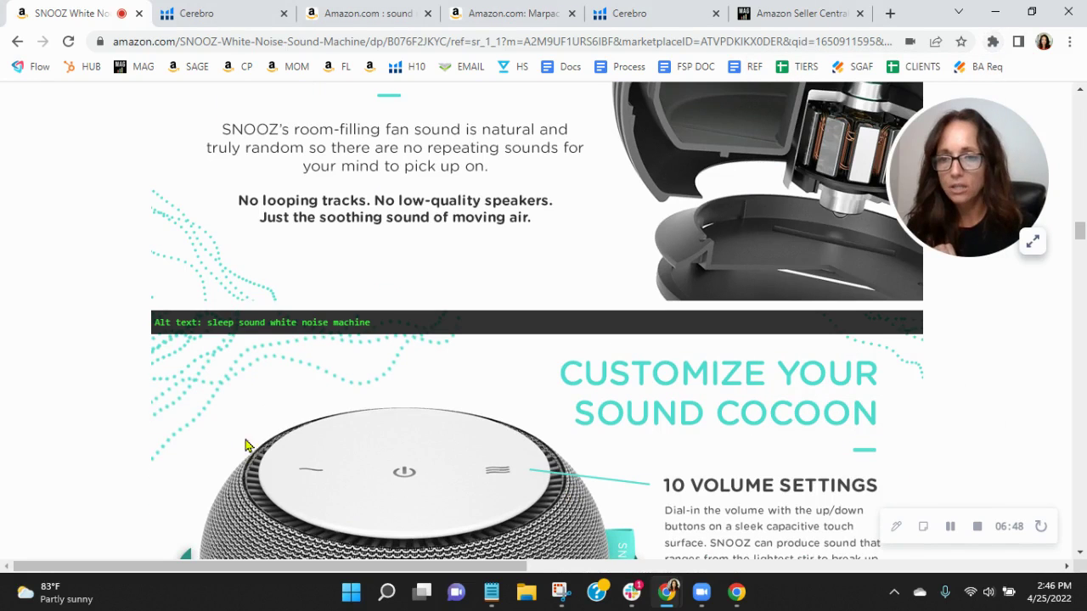
pyautogui.scroll(12, 704, 360)
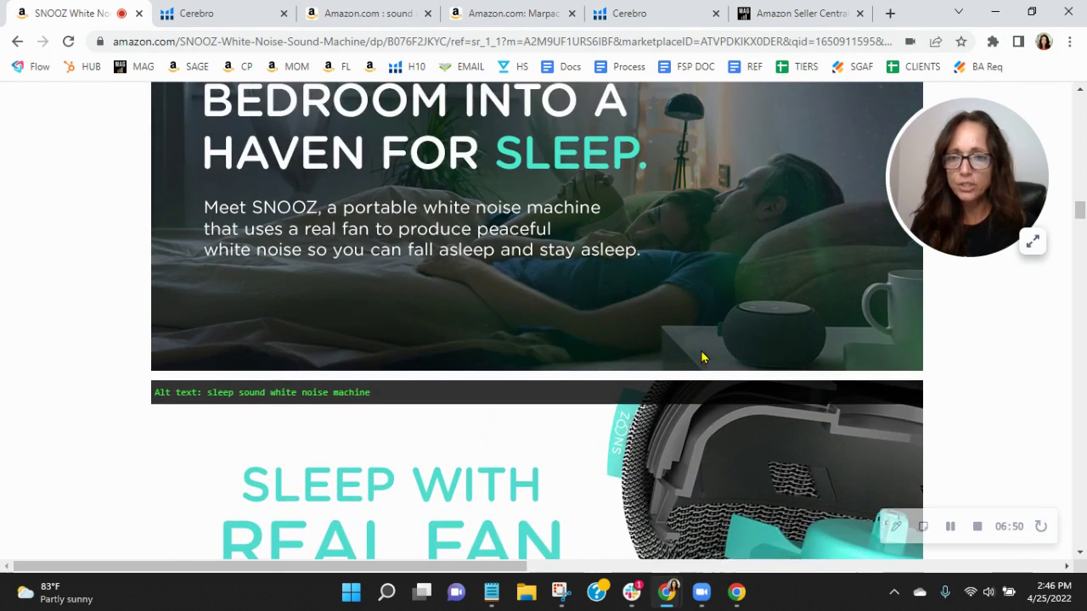
pyautogui.scroll(5, 751, 439)
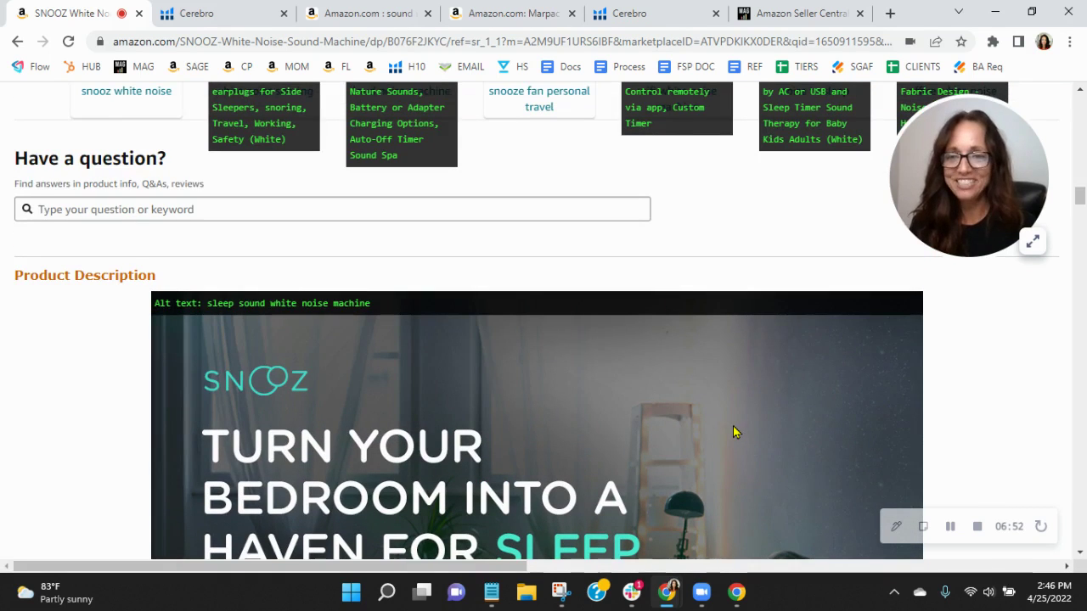
pyautogui.scroll(-4, 733, 426)
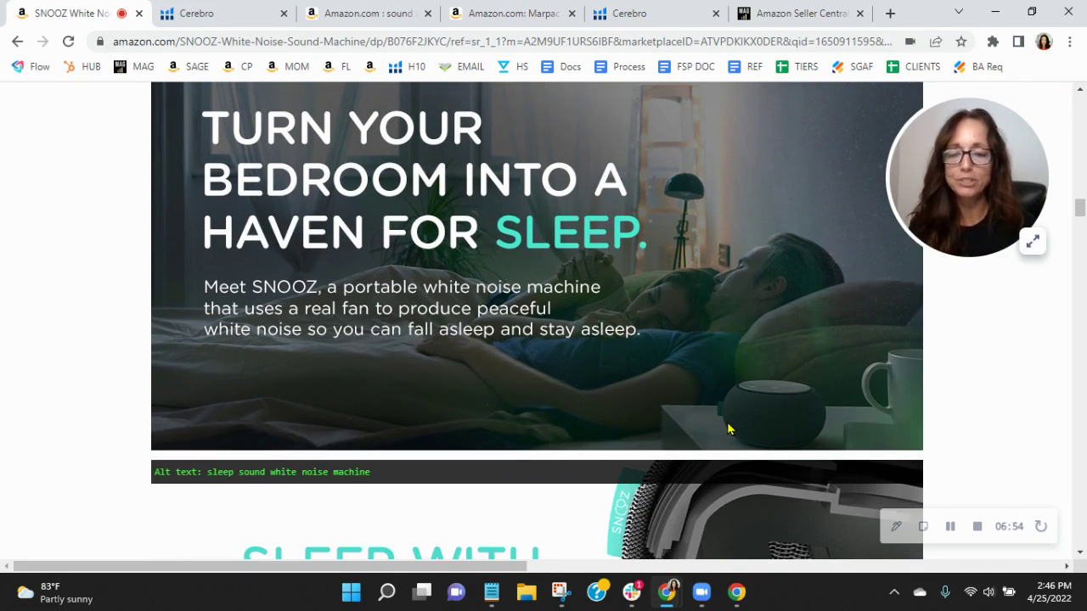
pyautogui.scroll(-2, 250, 381)
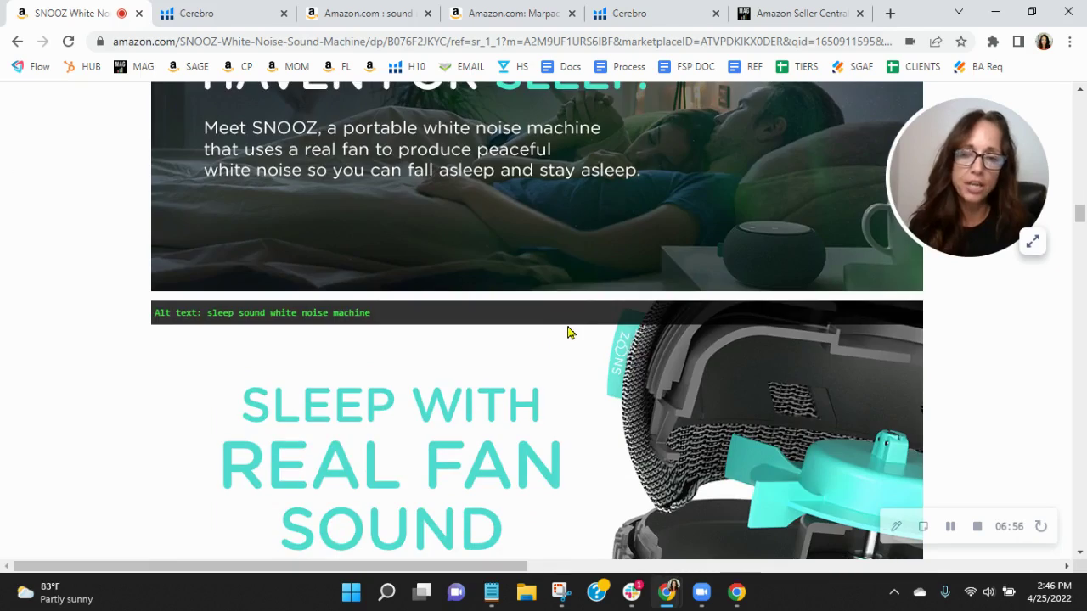
pyautogui.scroll(-3, 569, 334)
pyautogui.scroll(-3, 569, 334)
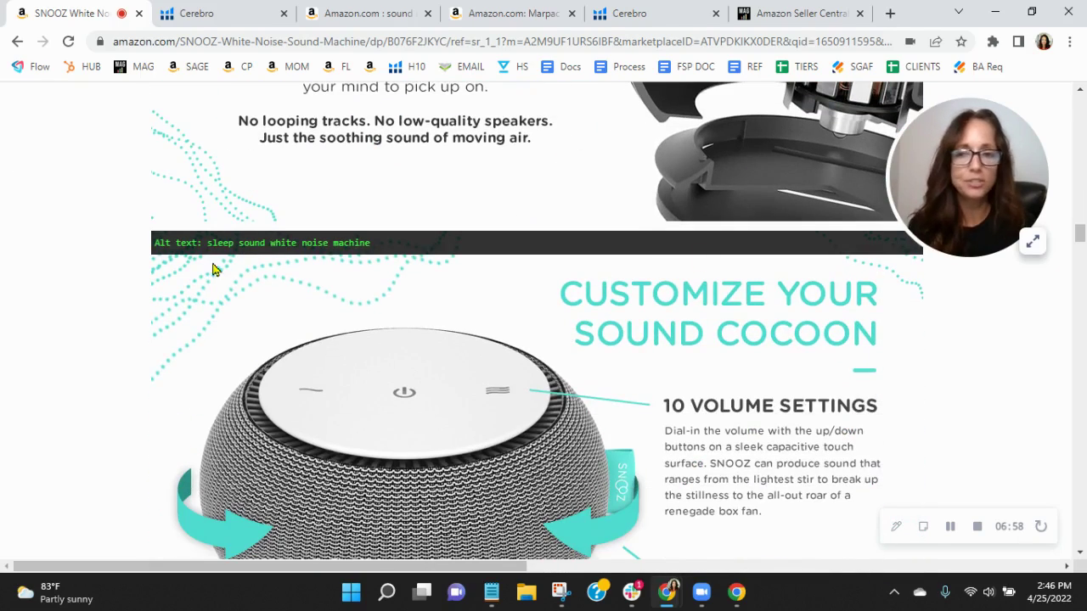
pyautogui.scroll(-1, 712, 321)
pyautogui.scroll(-2, 707, 320)
pyautogui.scroll(-4, 708, 320)
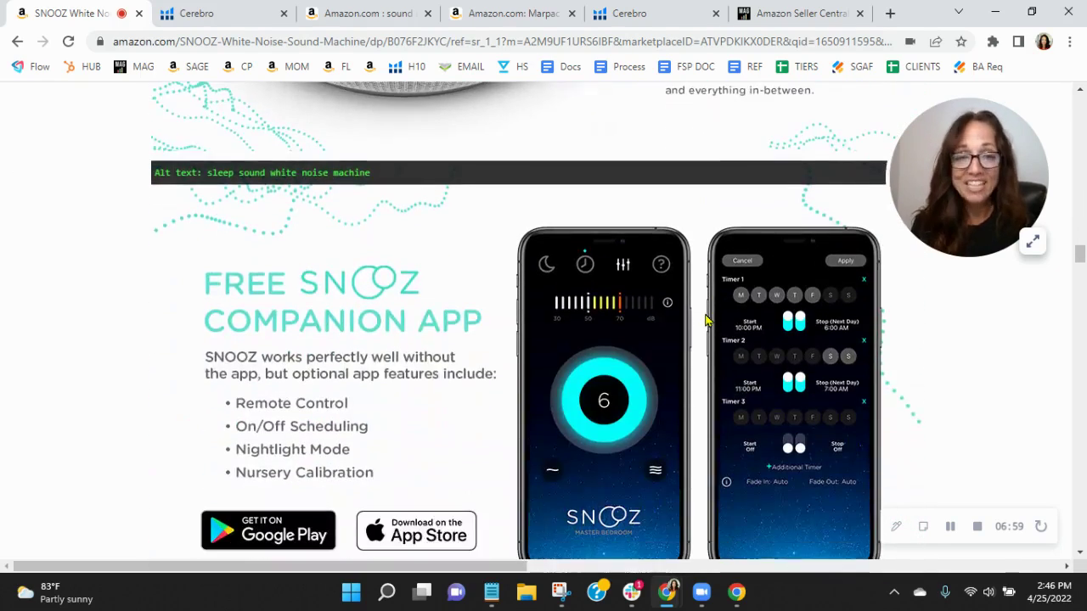
pyautogui.scroll(-2, 705, 320)
pyautogui.scroll(-3, 869, 439)
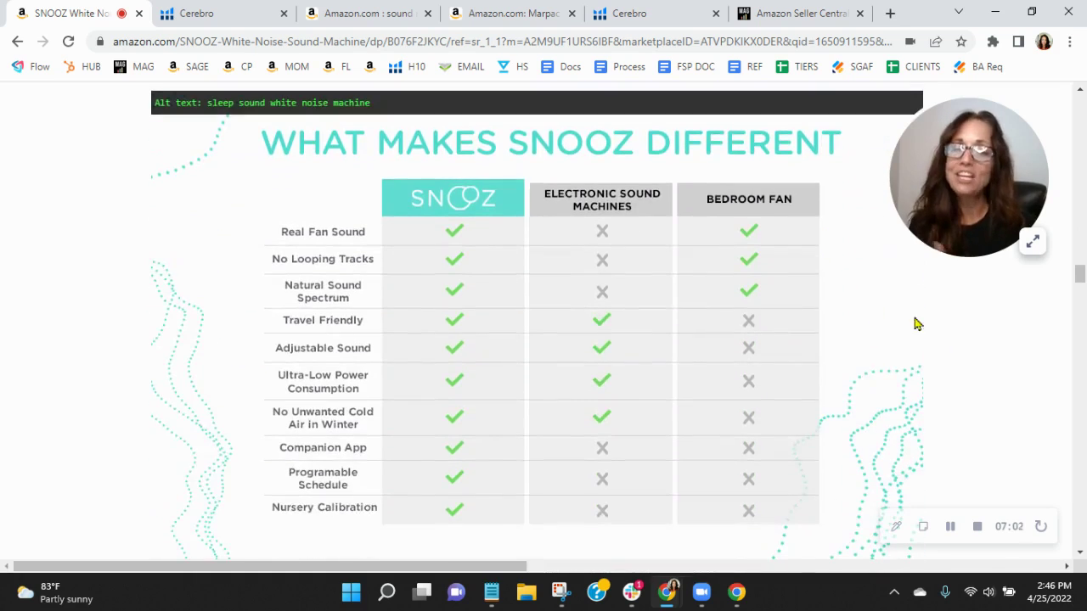
pyautogui.scroll(-3, 802, 496)
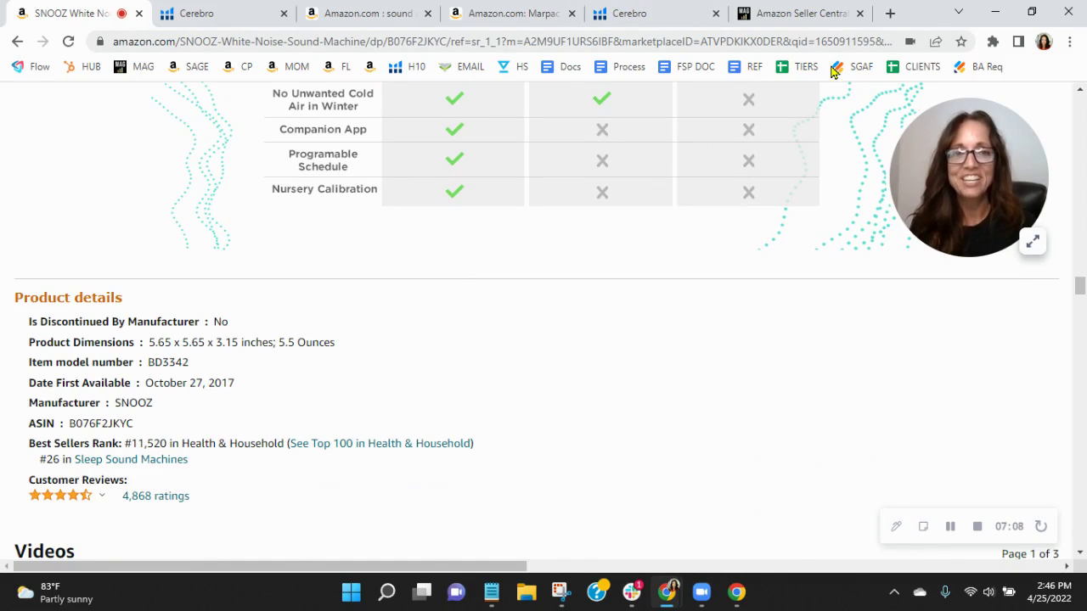
pyautogui.click(802, 10)
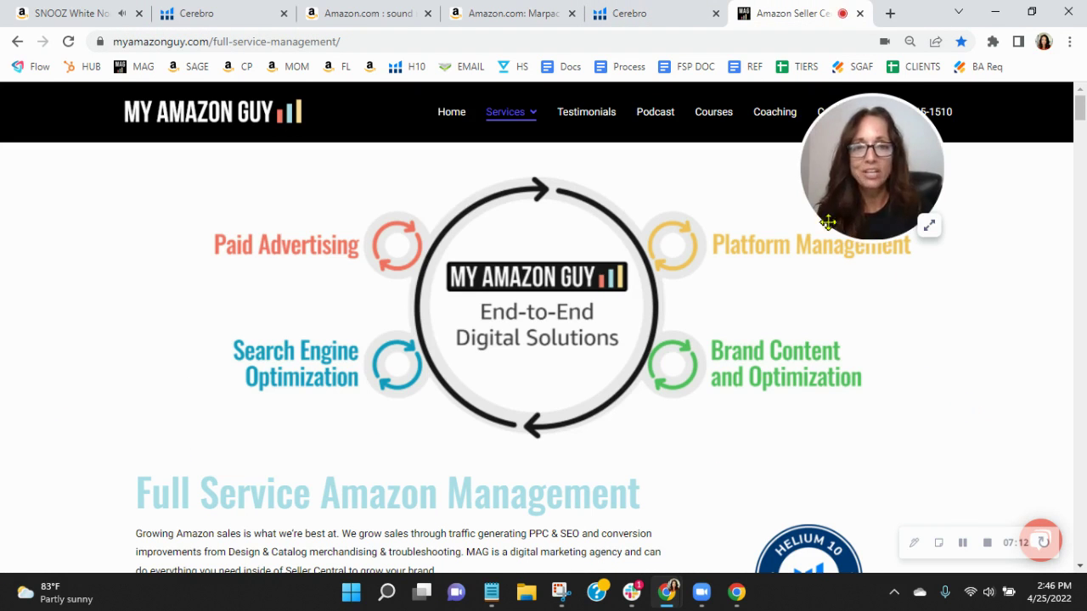
pyautogui.moveTo(863, 184); pyautogui.dragTo(915, 187)
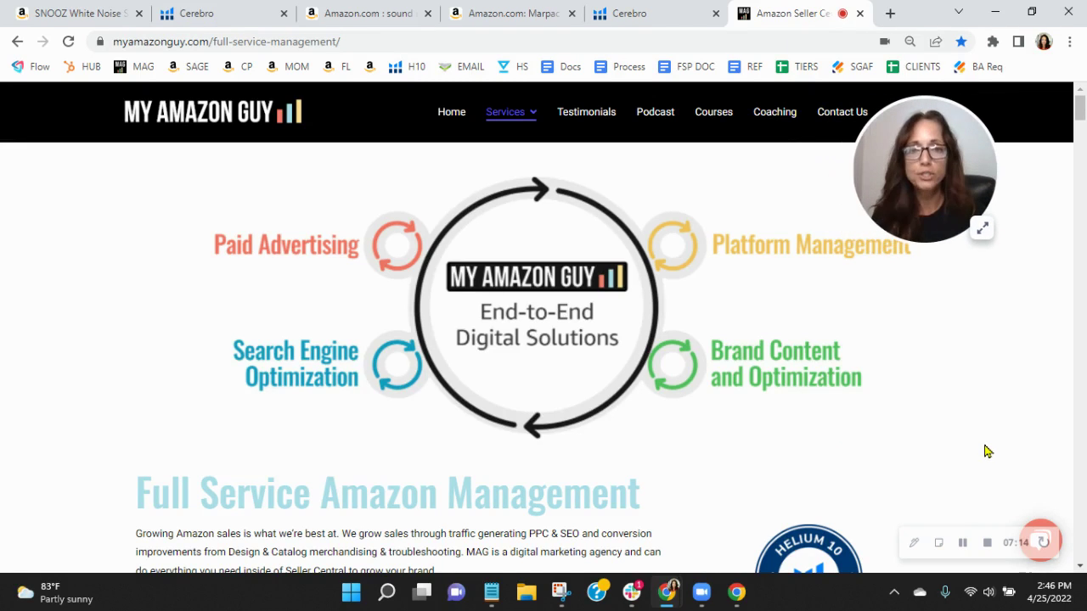